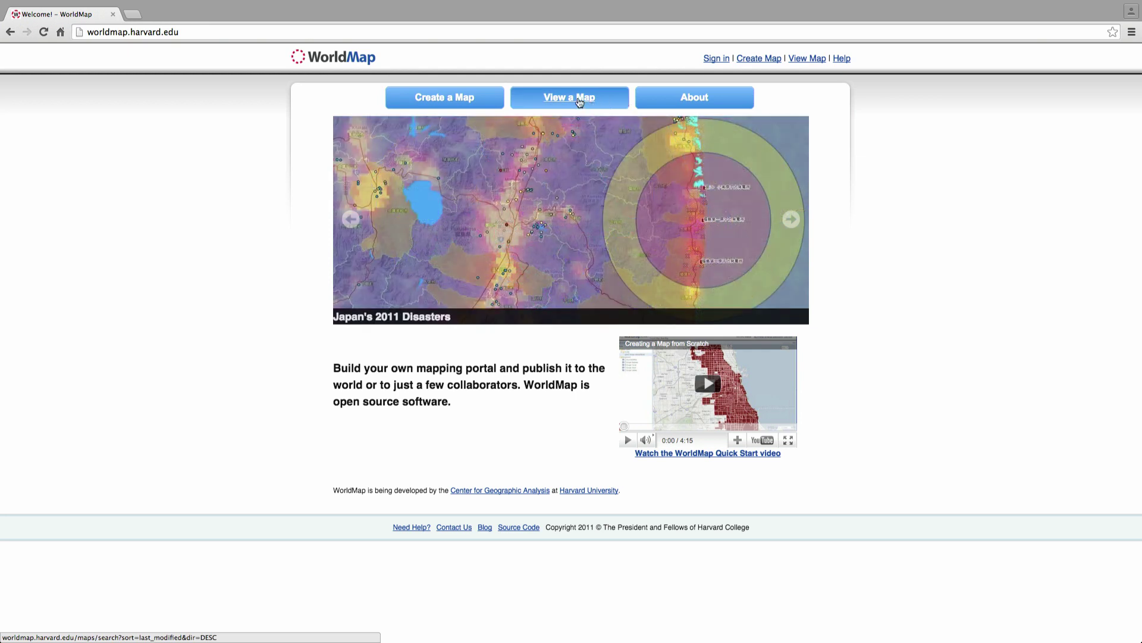
Search the existing maps for "chinaxmap" and open ChinaXmap 2.0 Qin and Han 256 BCE - 220 CE.
left_click(579, 100)
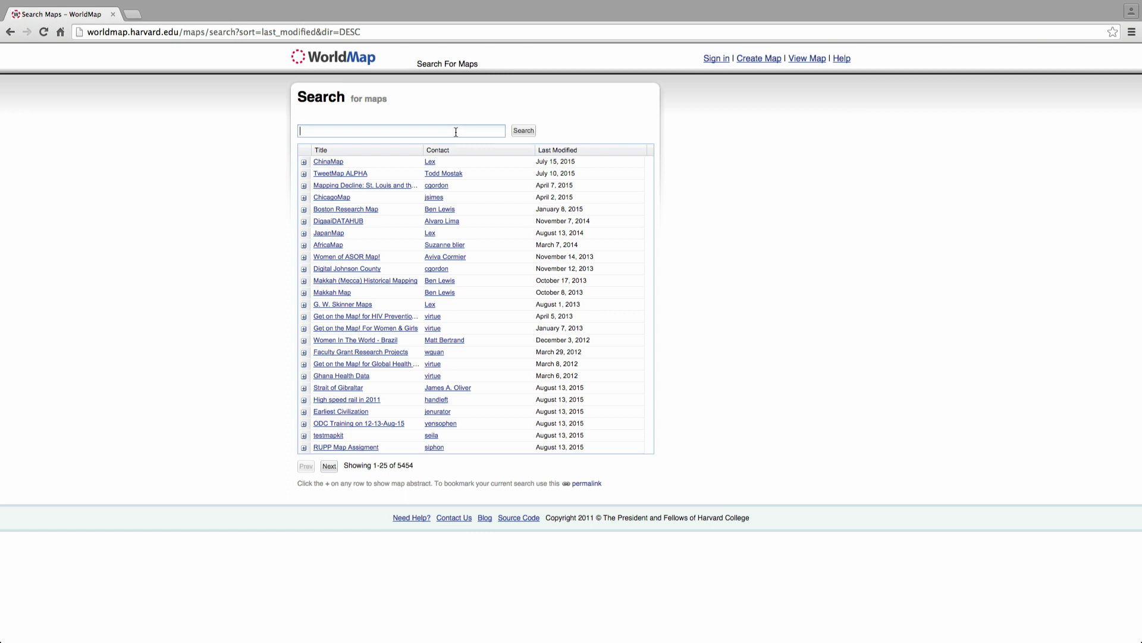
left_click(516, 136)
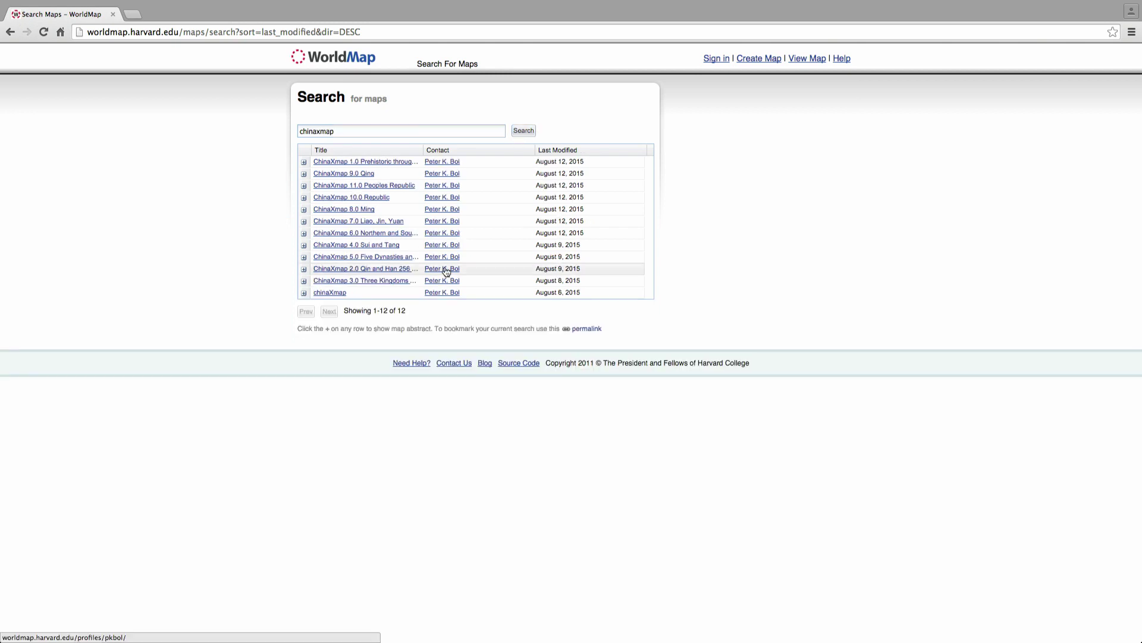
left_click(401, 273)
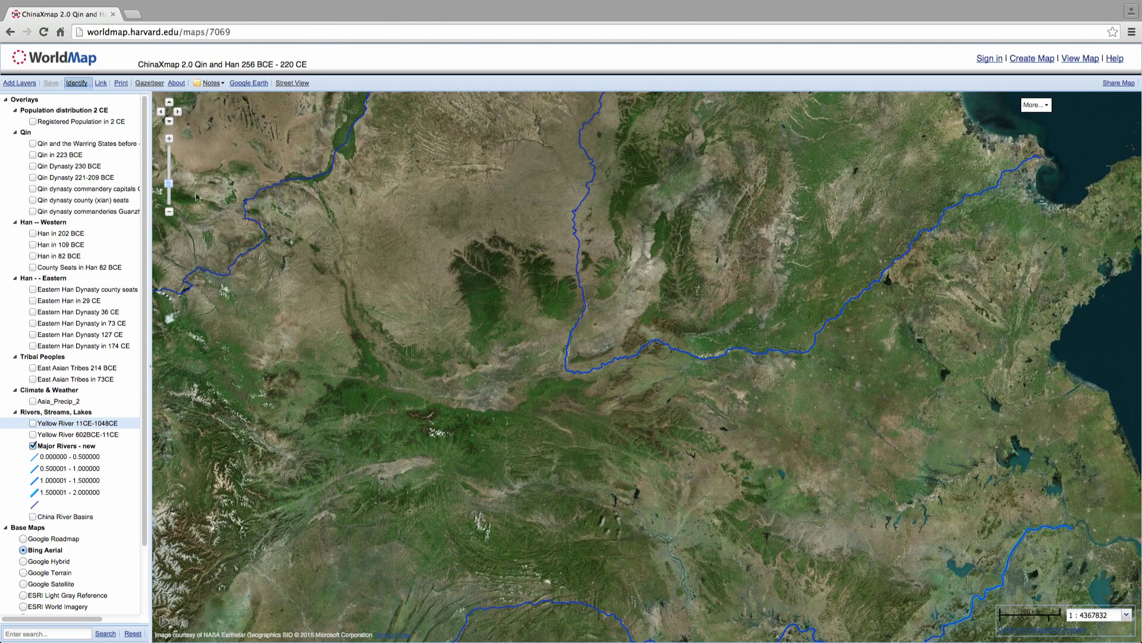
Switch the base map from aerial imagery to Google Roadmap for a view covering China.
left_click(169, 212)
scroll(316, 279, "down", 2)
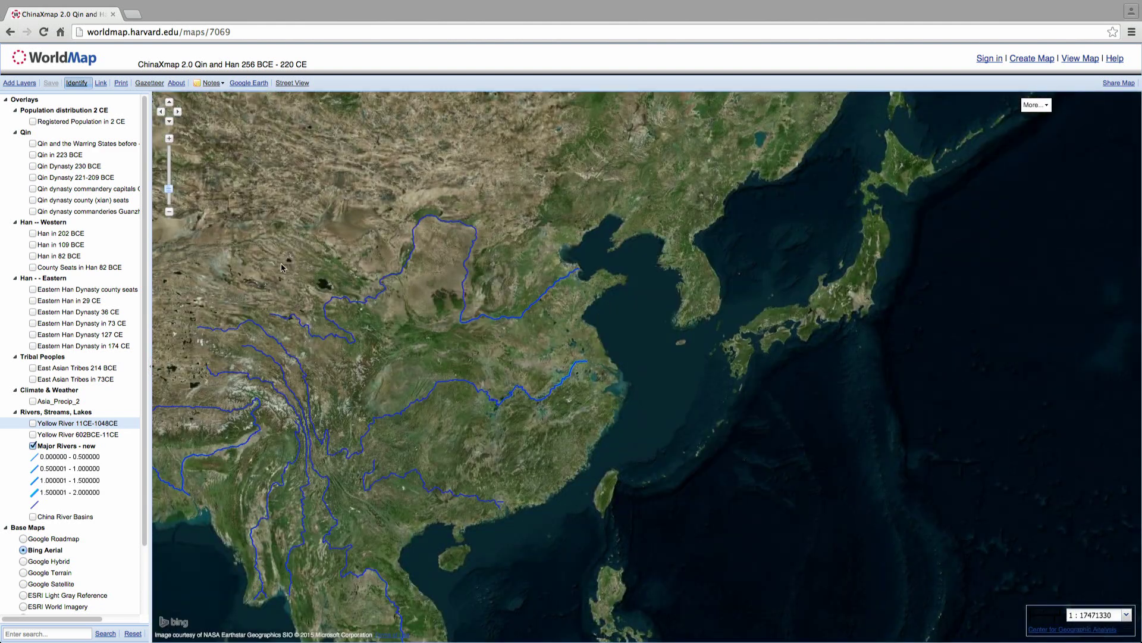
scroll(282, 263, "up", 2)
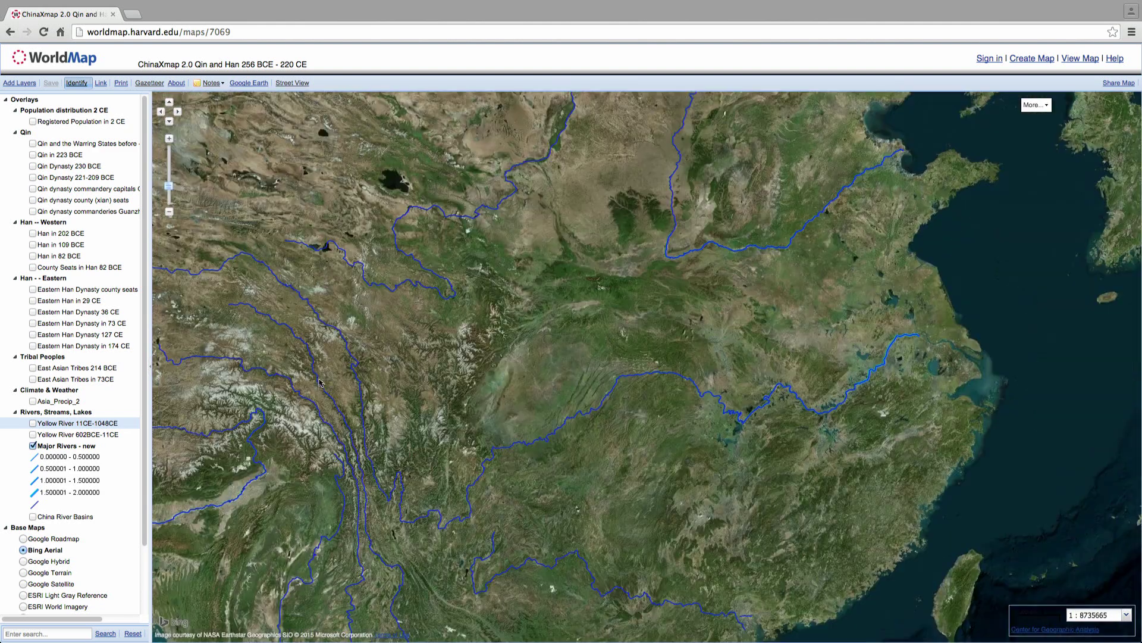
scroll(71, 476, "down", 2)
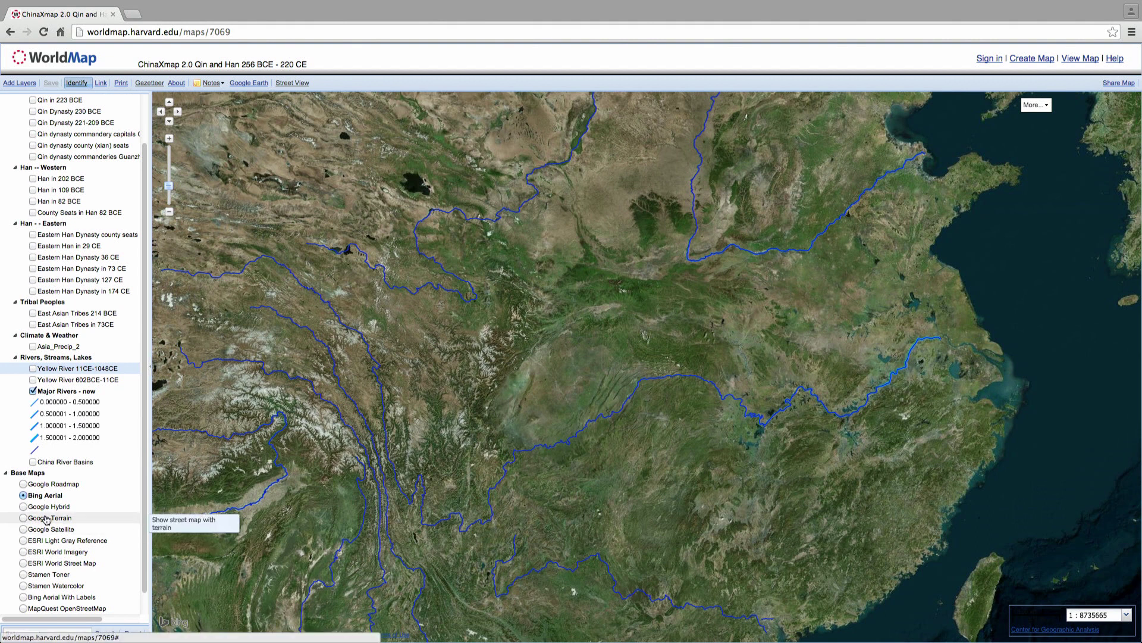
left_click(26, 485)
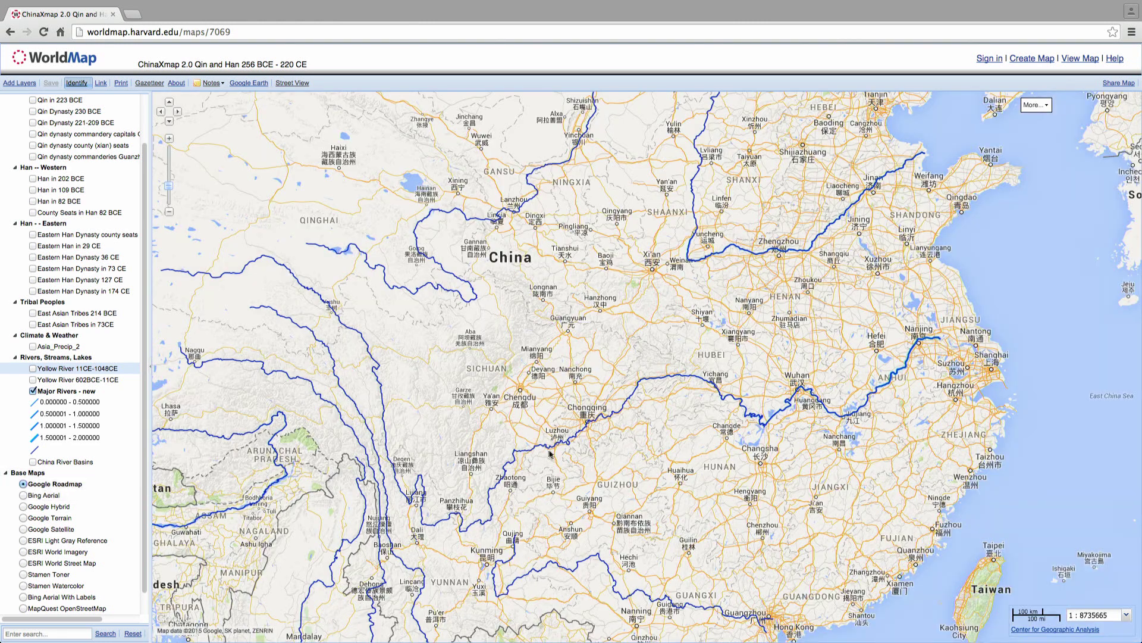
Examine the roadmap's roads, rivers and place names in close-up around Huangshan and at regional scale.
left_click_drag(900, 412, 924, 429, "shift")
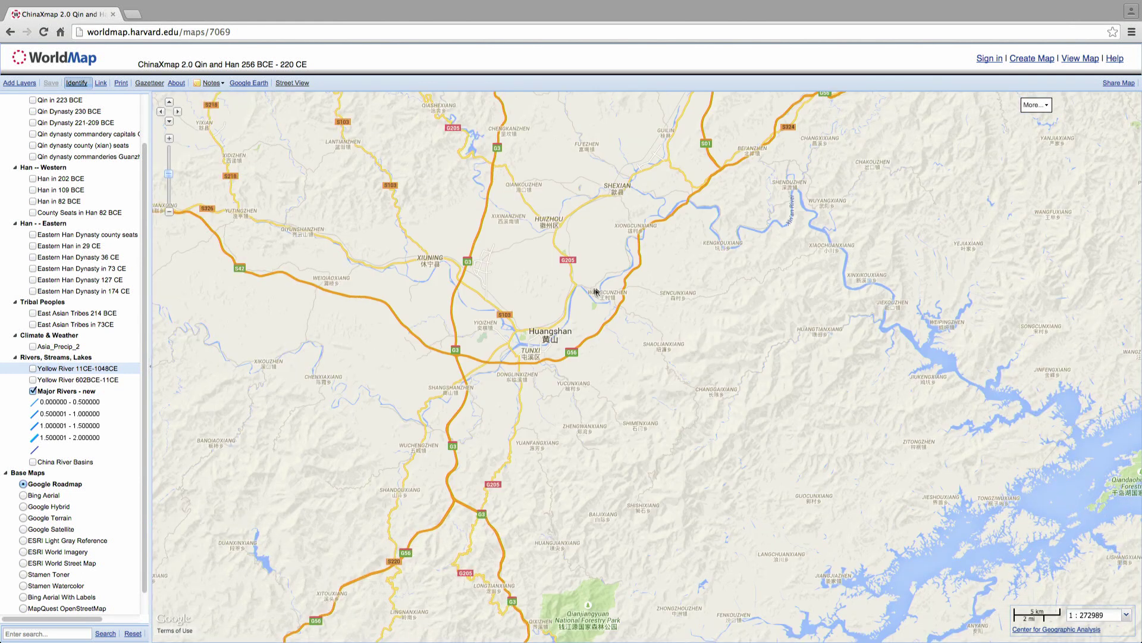
scroll(575, 291, "up", 2)
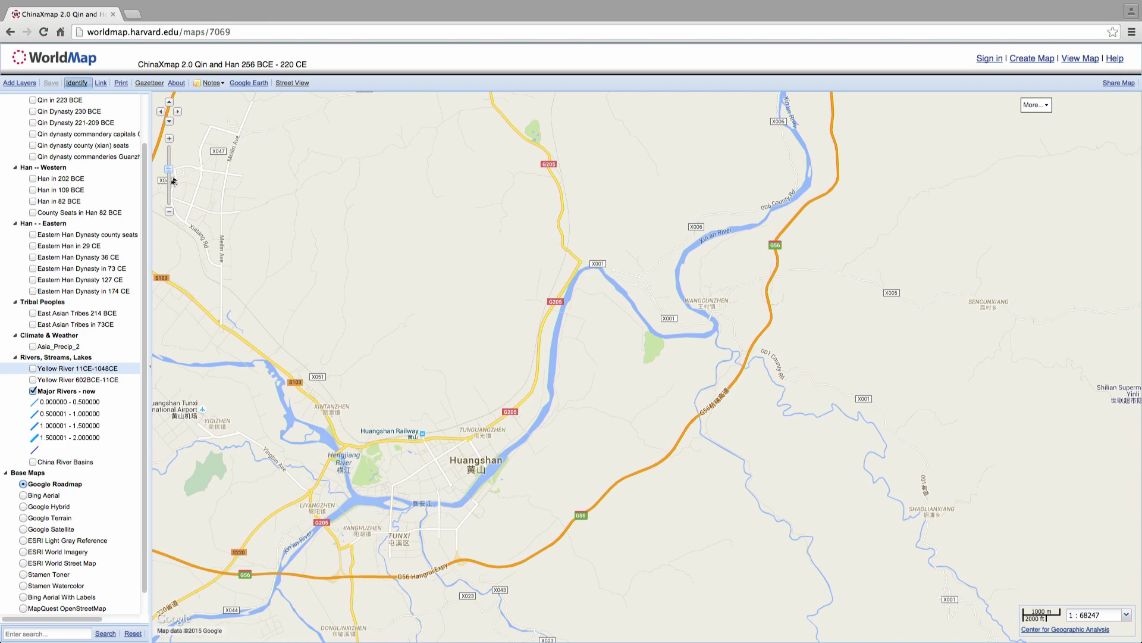
left_click(169, 213)
left_click(169, 213)
left_click(169, 213)
left_click(169, 212)
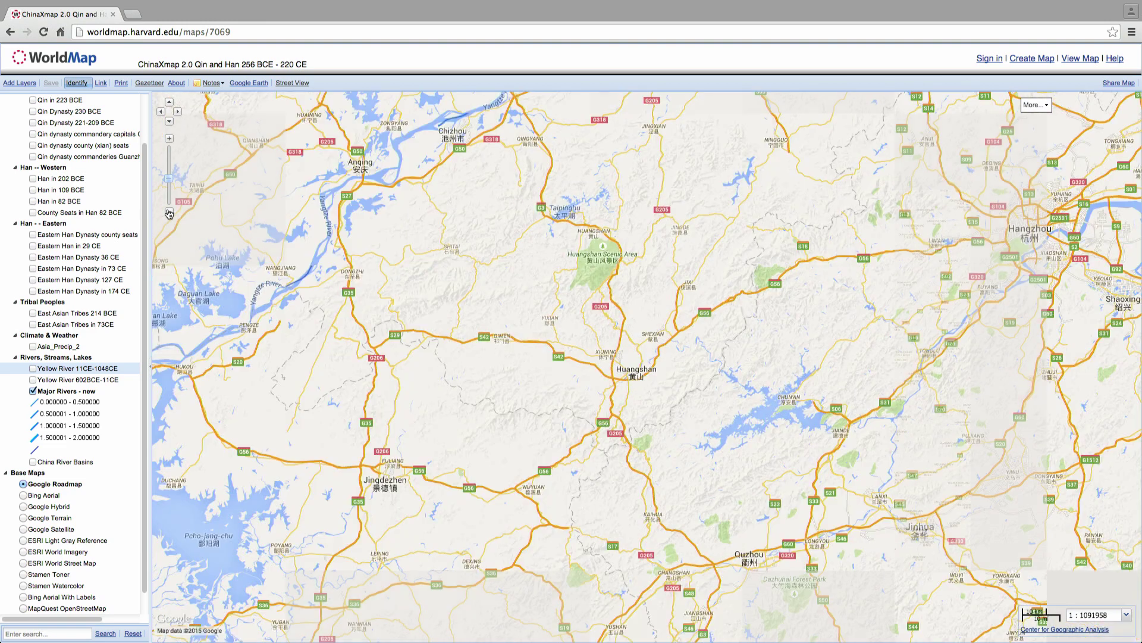
left_click(169, 212)
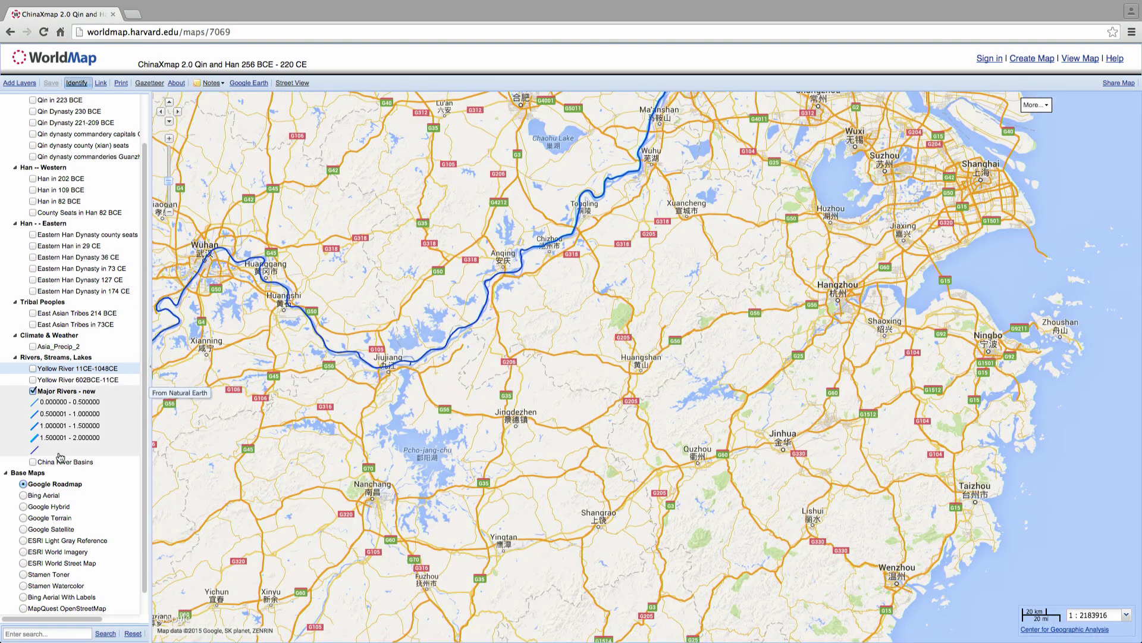
Try the Google Hybrid and Google Terrain base maps, inspect the terrain south of Quzhou, and return to Bing Aerial.
left_click(25, 510)
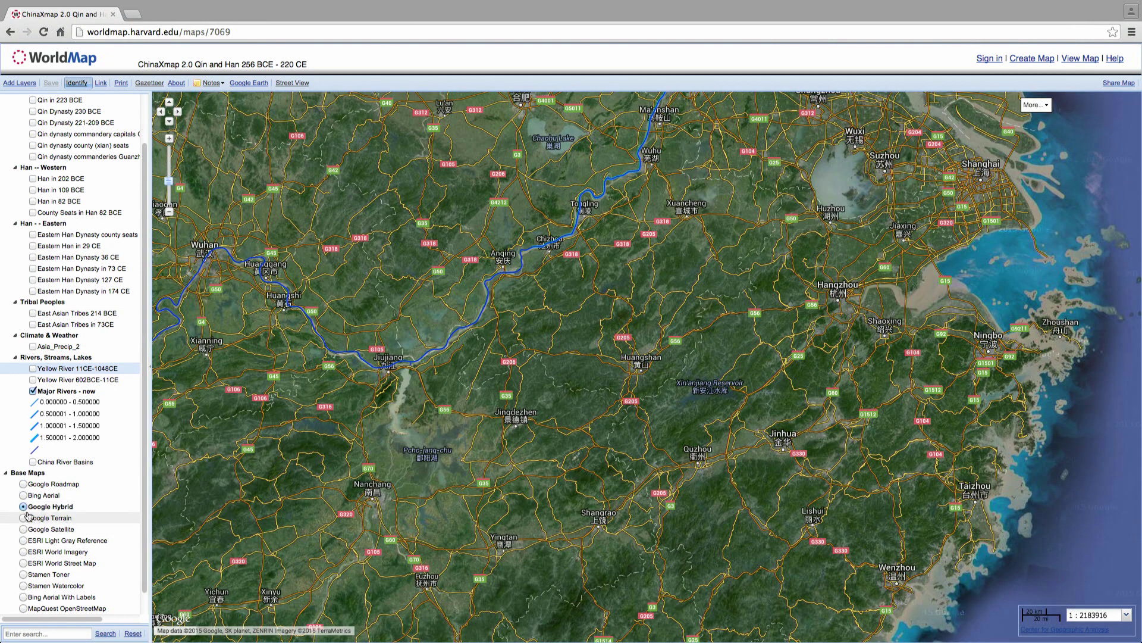
left_click(24, 520)
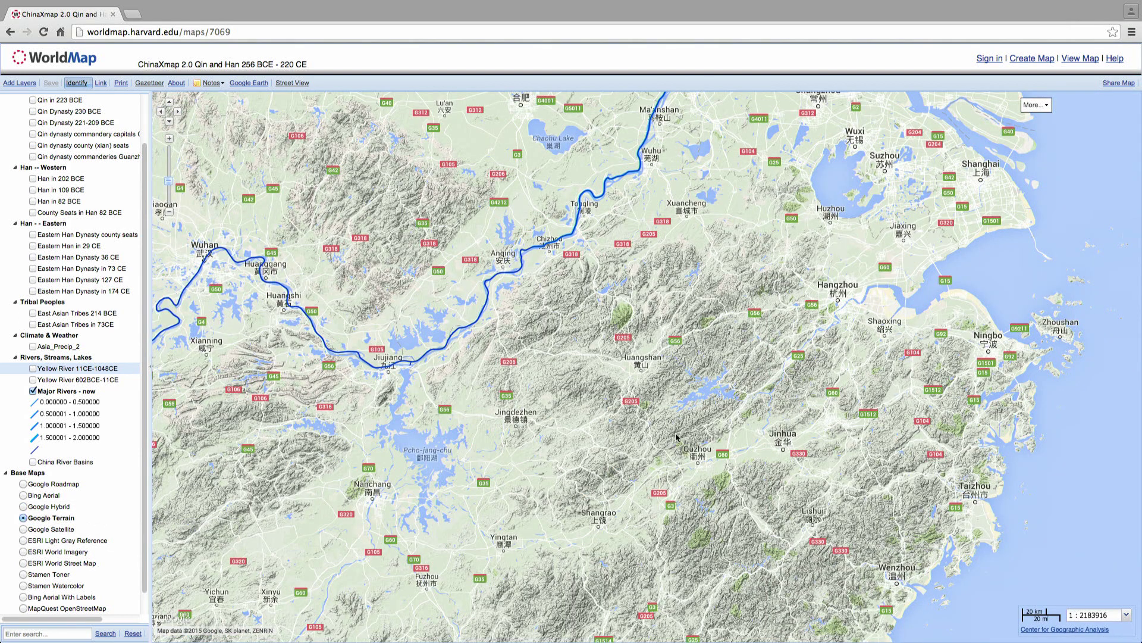
left_click_drag(719, 493, 737, 505)
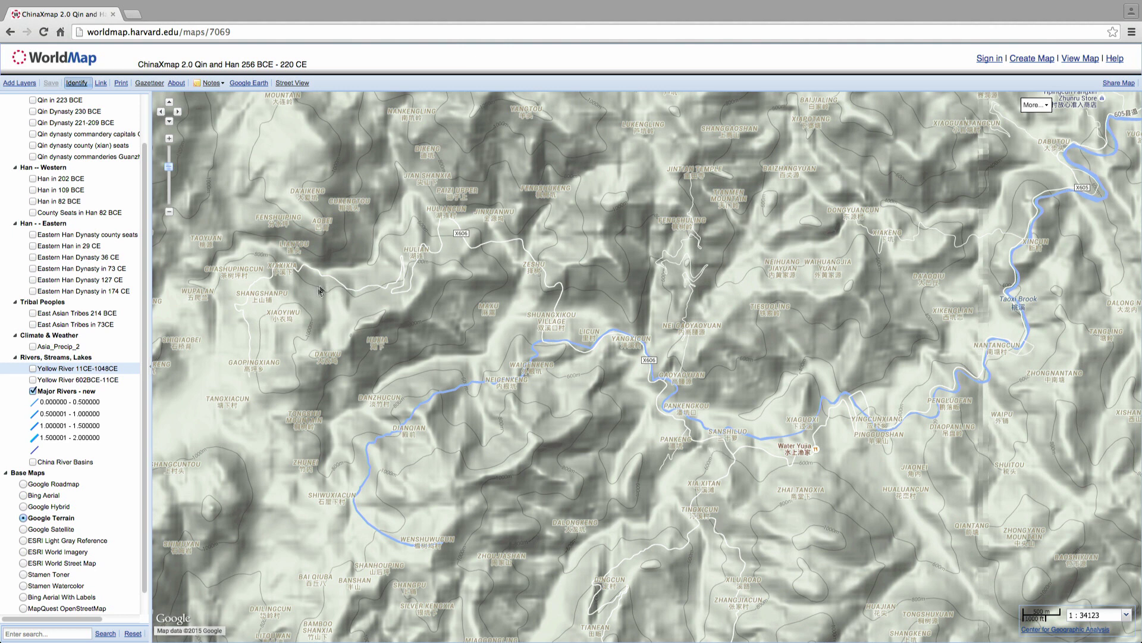
left_click(170, 213)
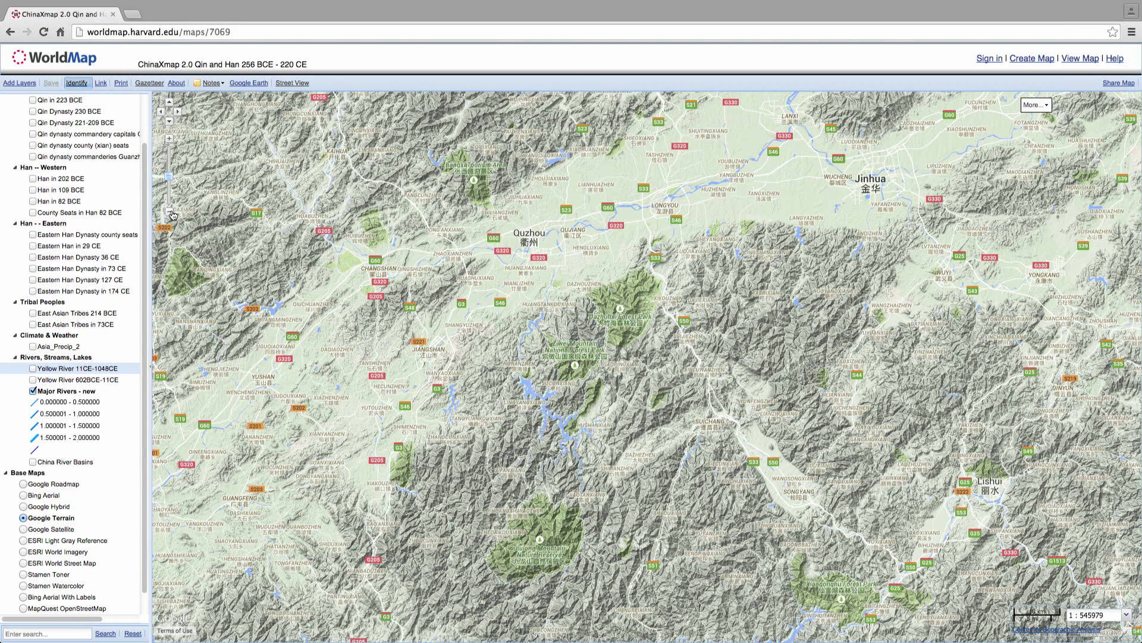
left_click(170, 212)
left_click(171, 212)
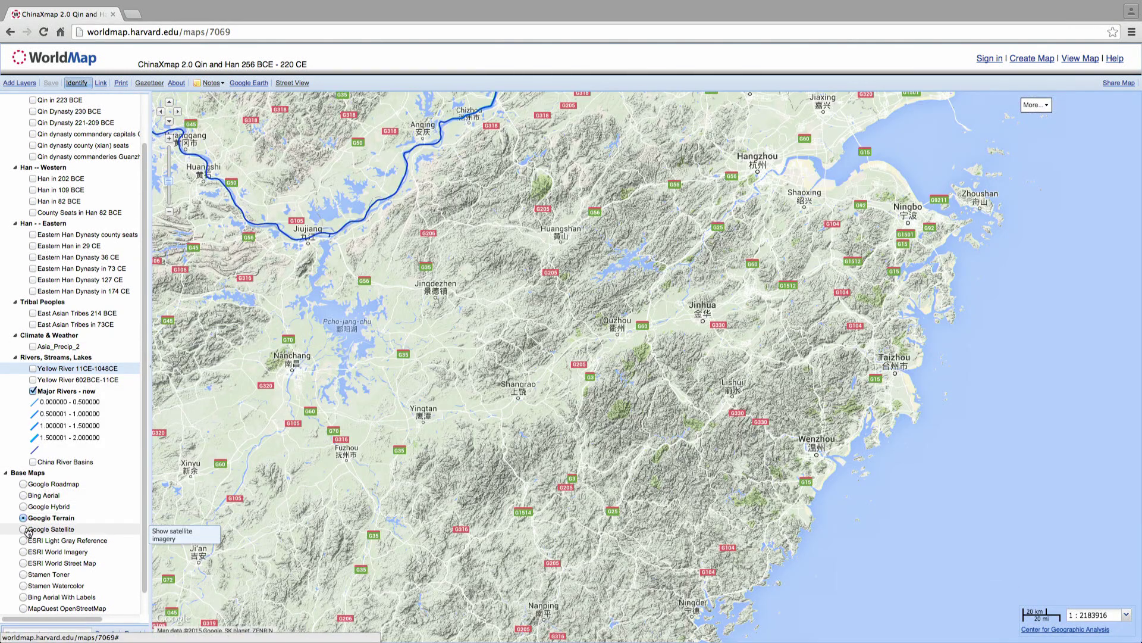
left_click(23, 495)
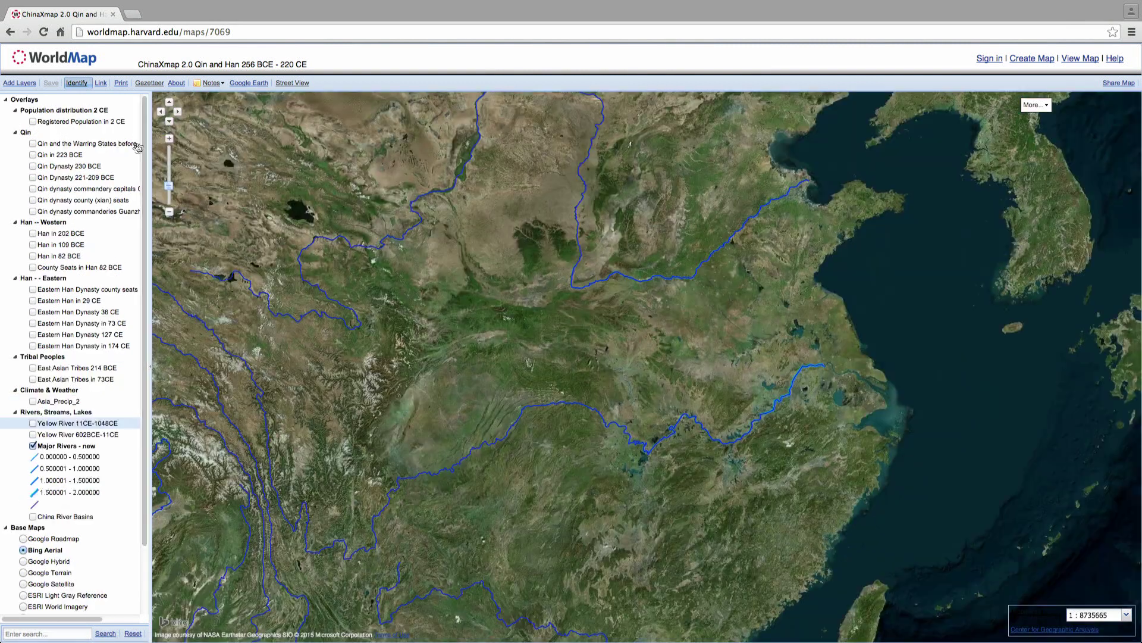
Collapse the Population distribution 2 CE, Qin, Han -- Western and Han - - Eastern overlay groups.
left_click(15, 110)
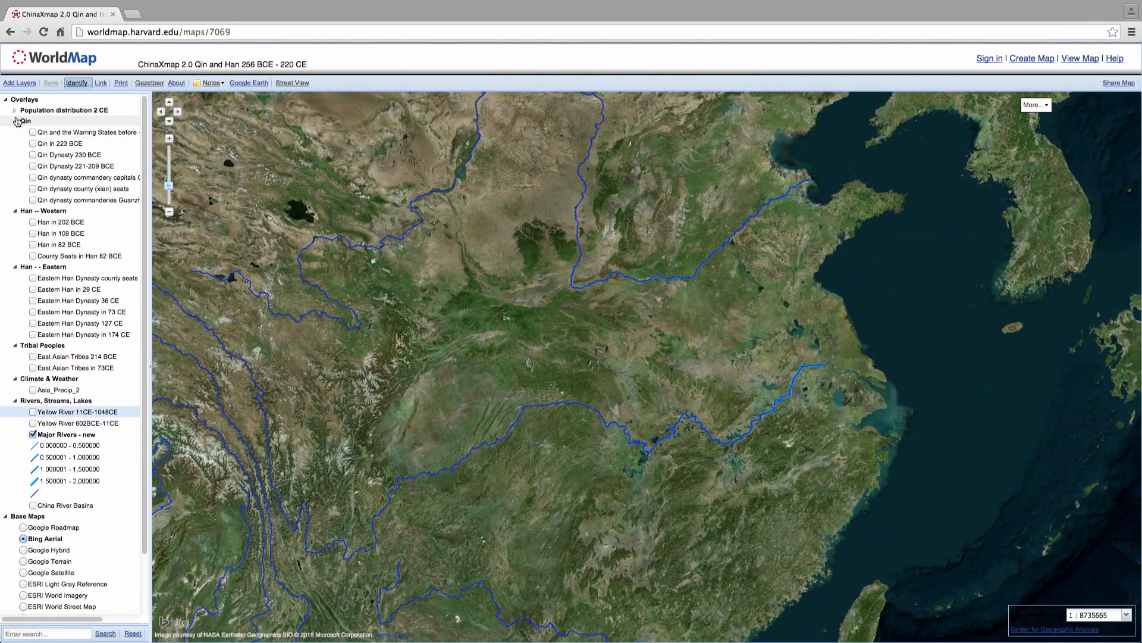
left_click(15, 121)
left_click(15, 131)
left_click(15, 142)
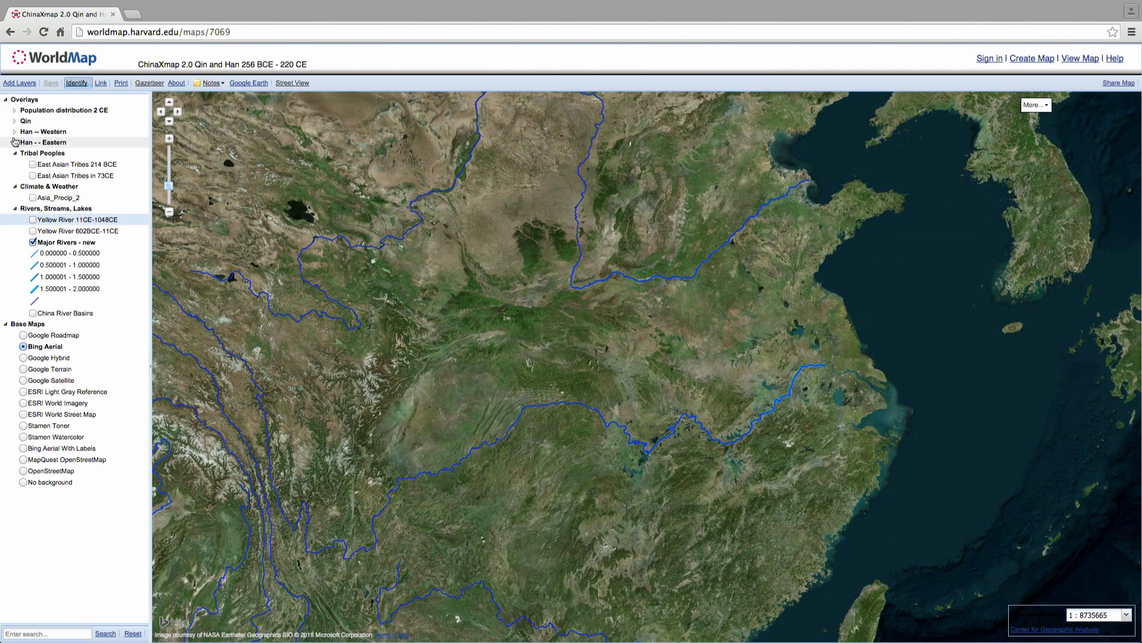
Expand the Qin overlay group and display the Qin in 223 BCE layer.
left_click(14, 122)
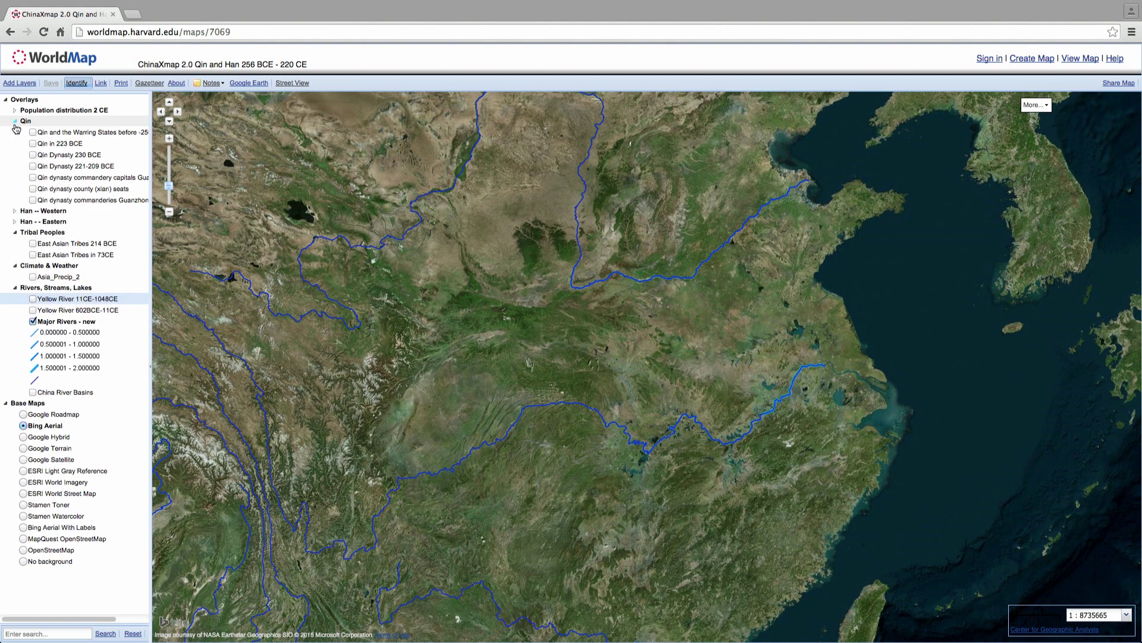
left_click(38, 146)
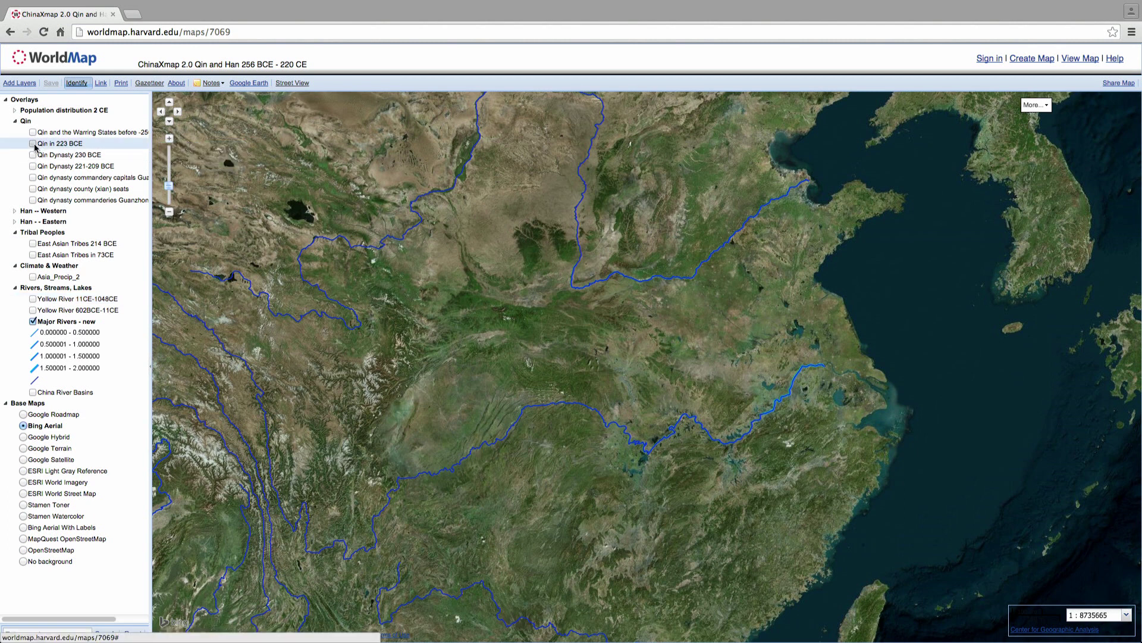
left_click(33, 144)
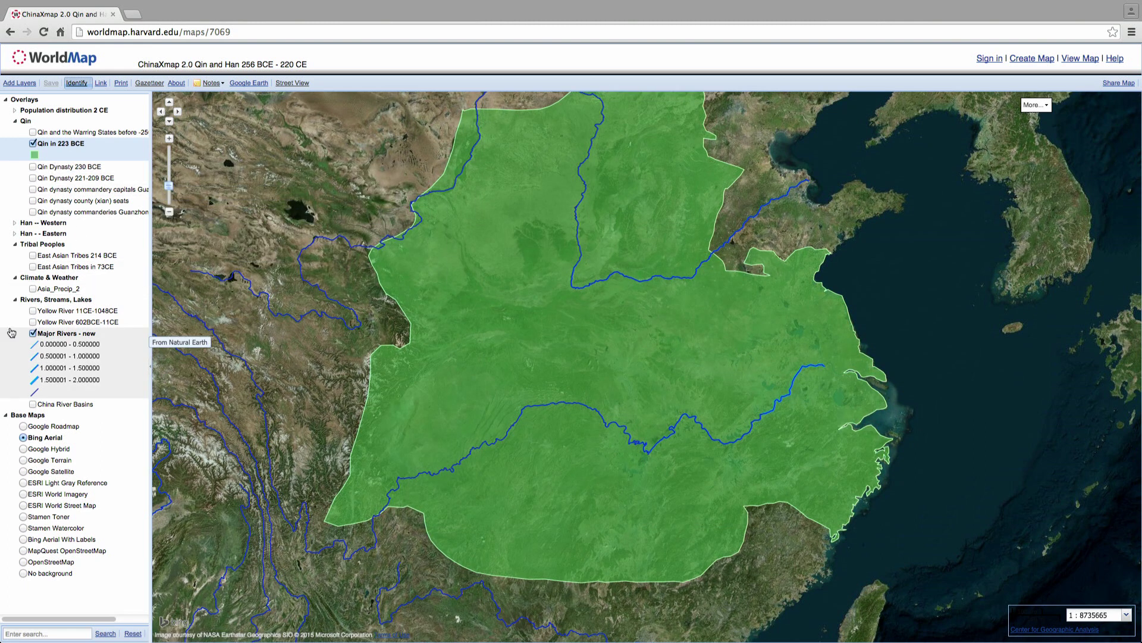
Display the Qin Dynasty 221-209 BCE layer and move it above Qin in 223 BCE in the layer order.
left_click(33, 181)
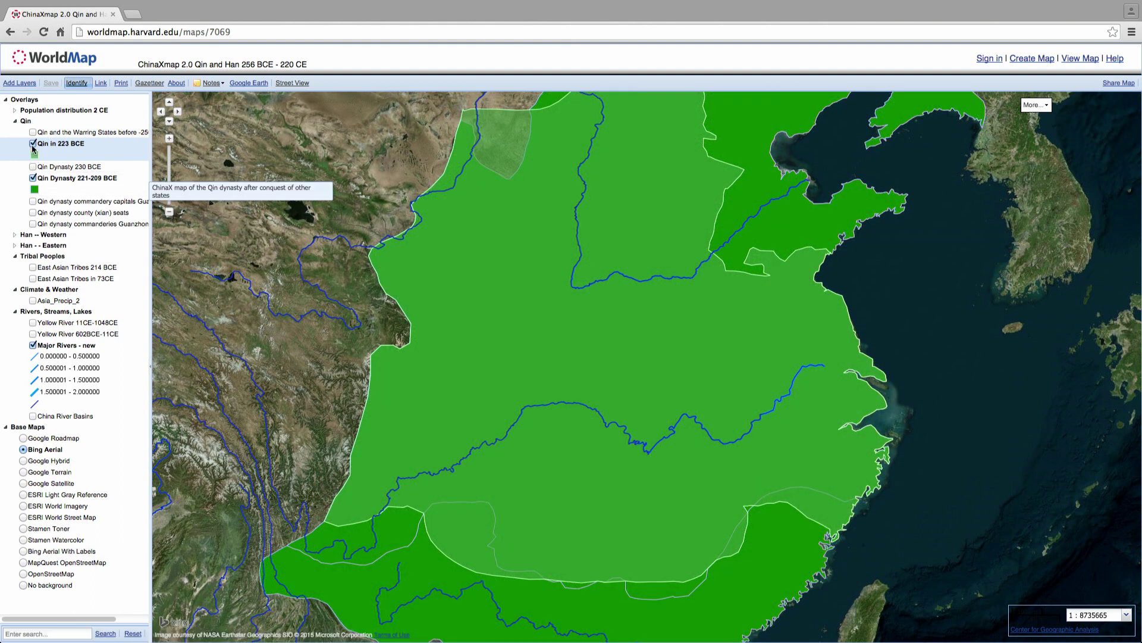
left_click_drag(54, 178, 55, 138)
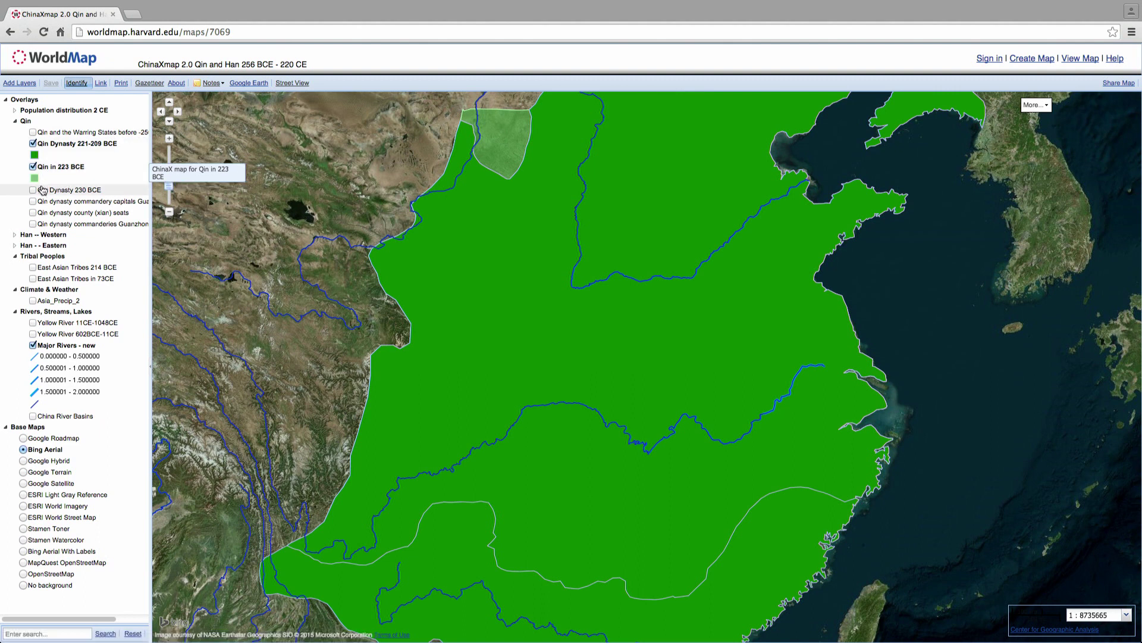
mouse_move(36, 178)
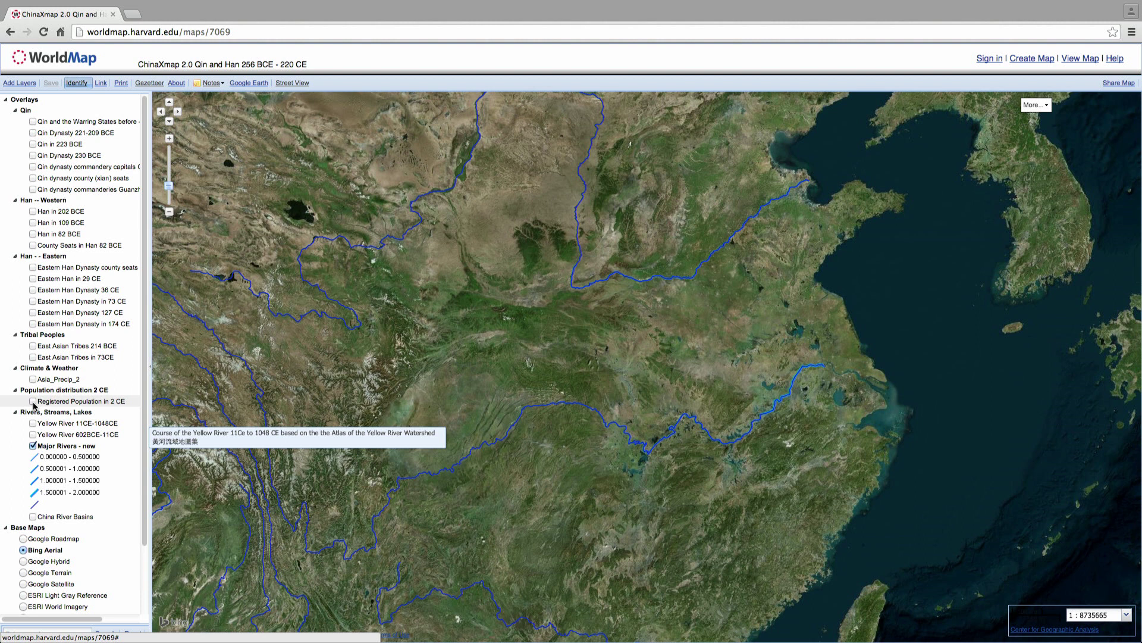
Display the Registered Population in 2 CE layer and the Asia_Precip_2 precipitation layer.
left_click(34, 402)
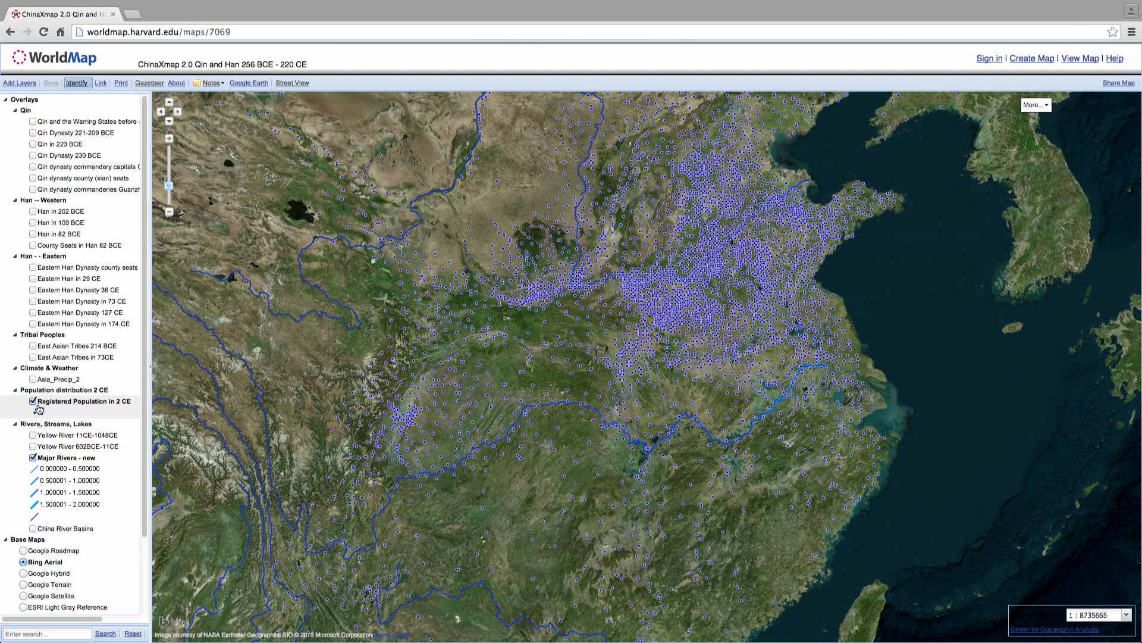
left_click(36, 379)
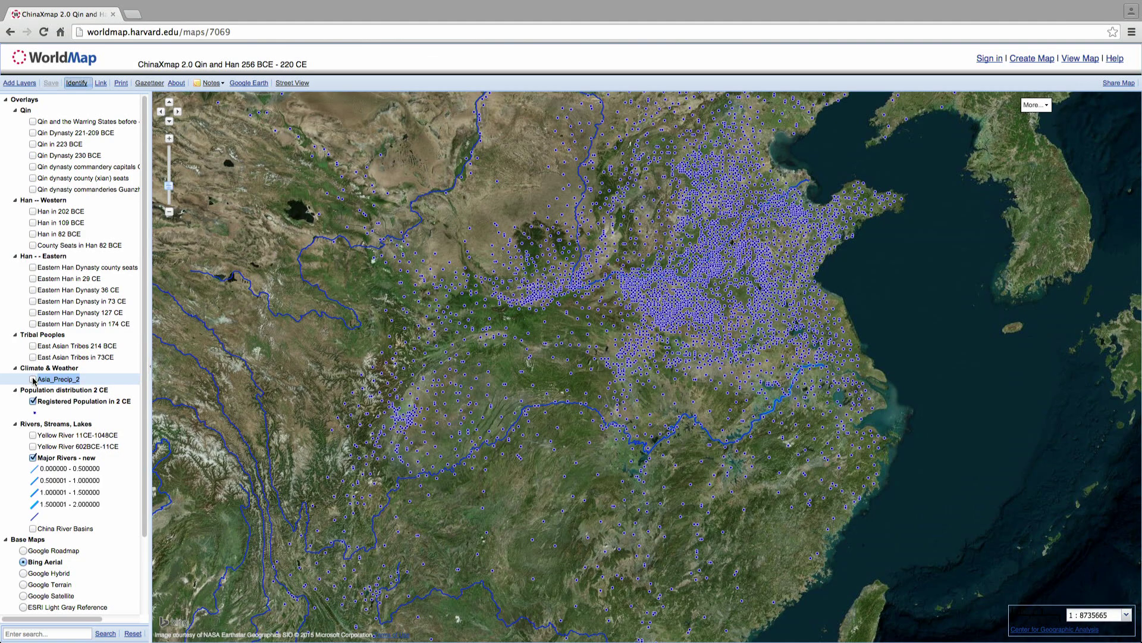
left_click(32, 379)
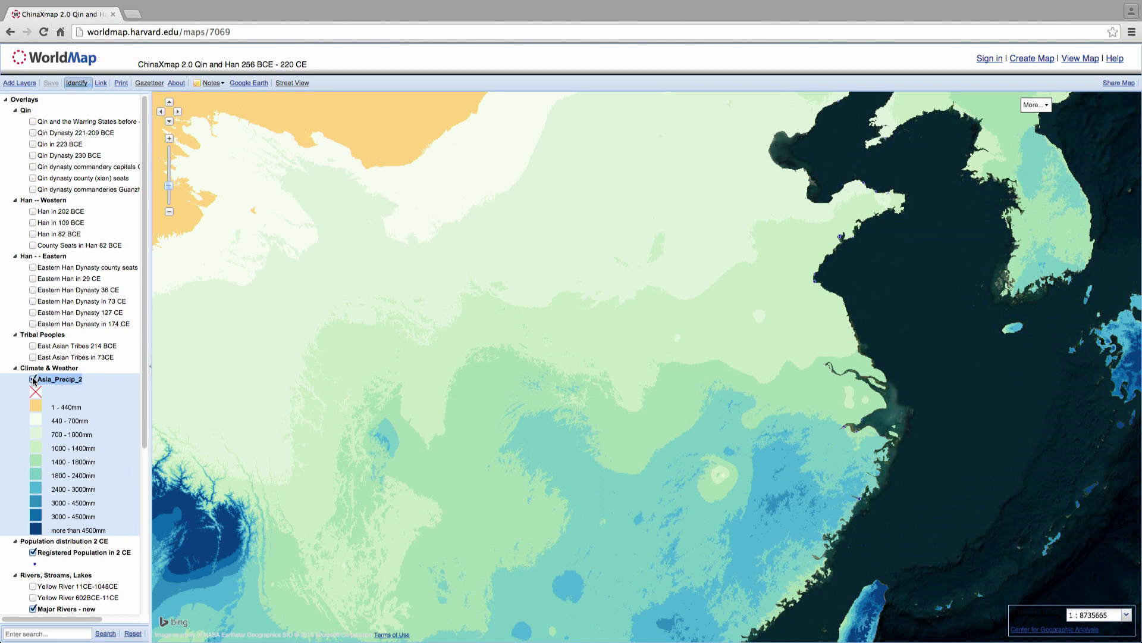
Lower the Asia_Precip_2 layer's opacity to about two thirds in its display properties and close the properties.
right_click(106, 420)
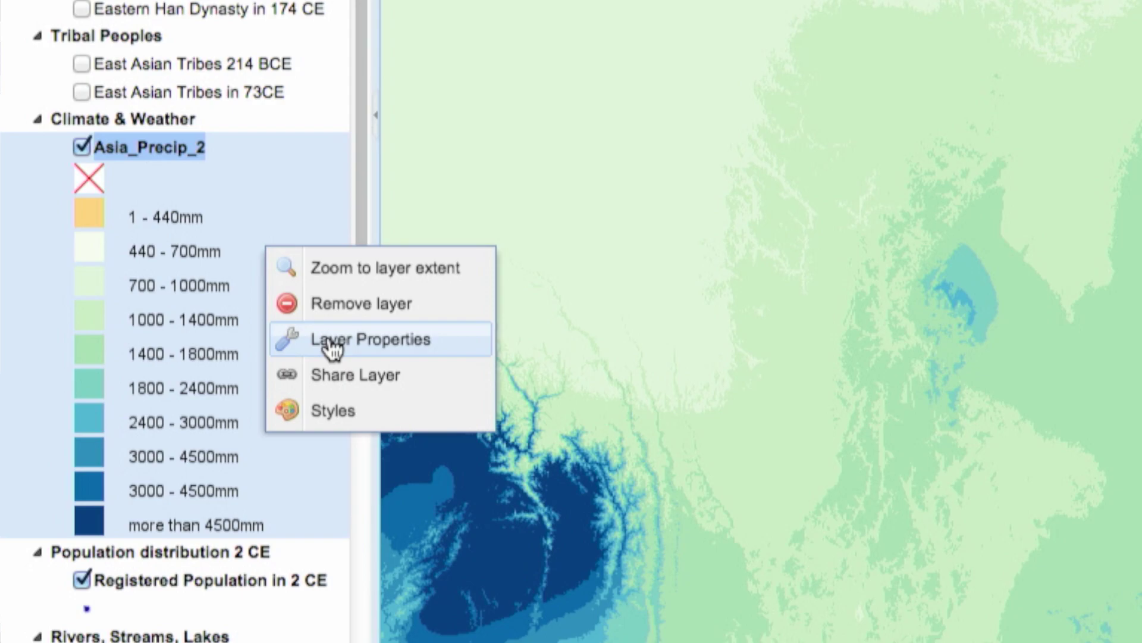
left_click(331, 345)
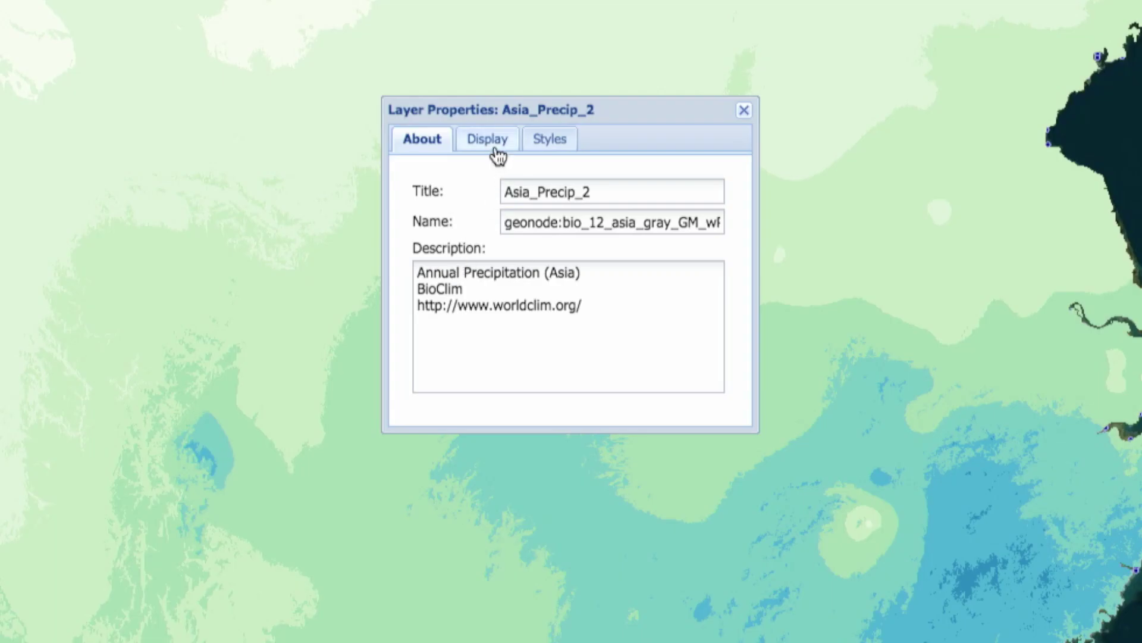
left_click(490, 142)
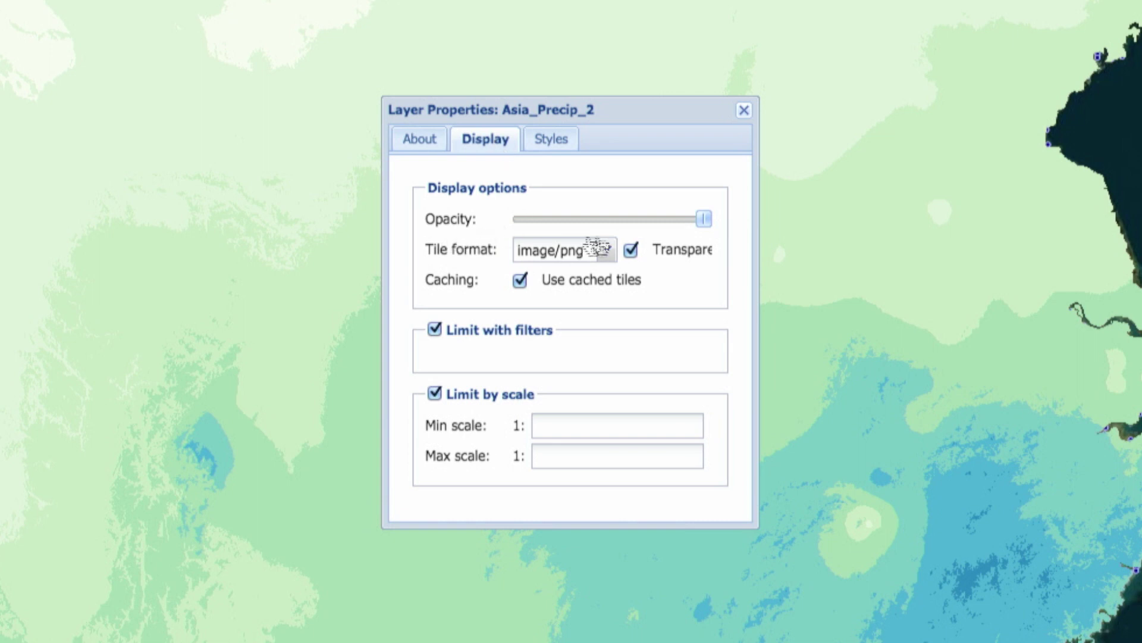
left_click_drag(705, 219, 628, 230)
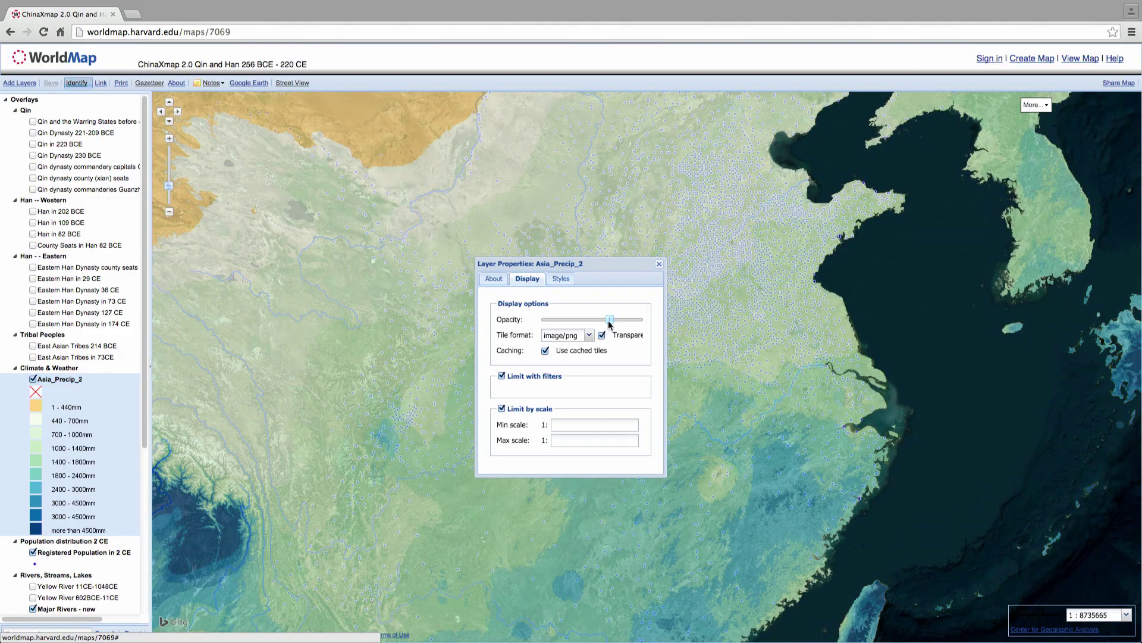
left_click(660, 263)
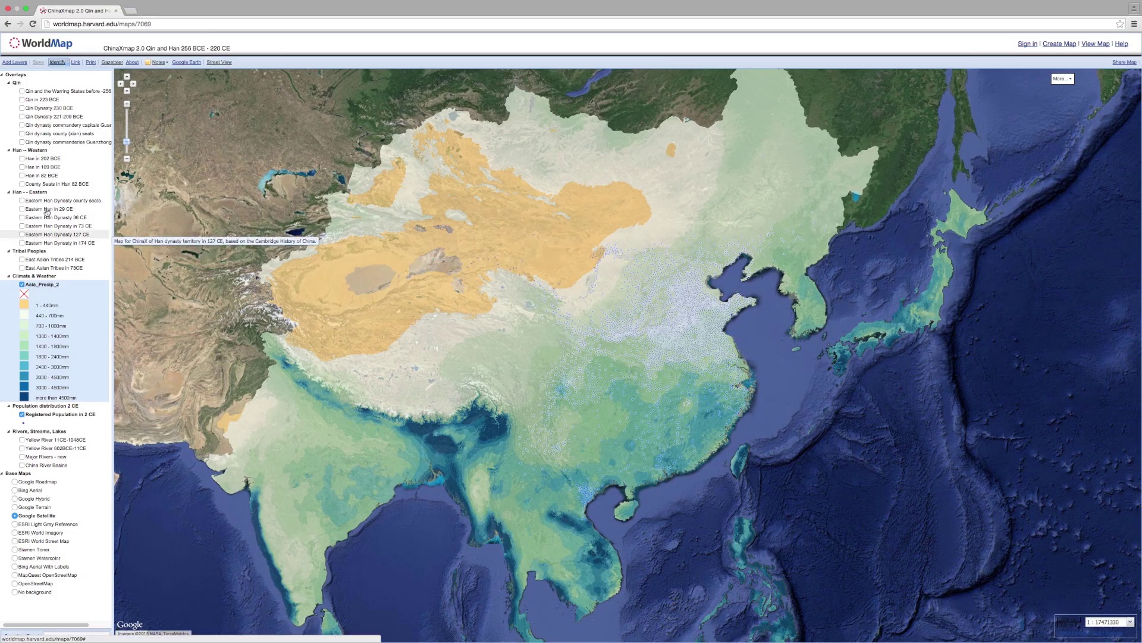
Display the County Seats in Han 82 BCE layer and identify the Yunyang Xian county seat on the map.
left_click(23, 184)
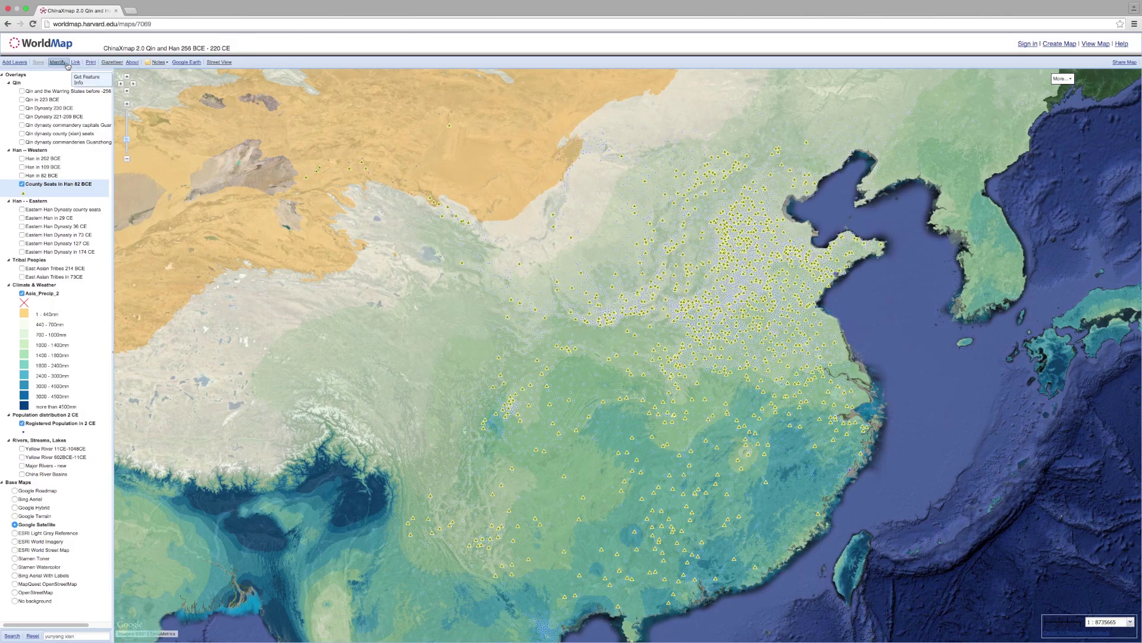
left_click(67, 64)
left_click(600, 305)
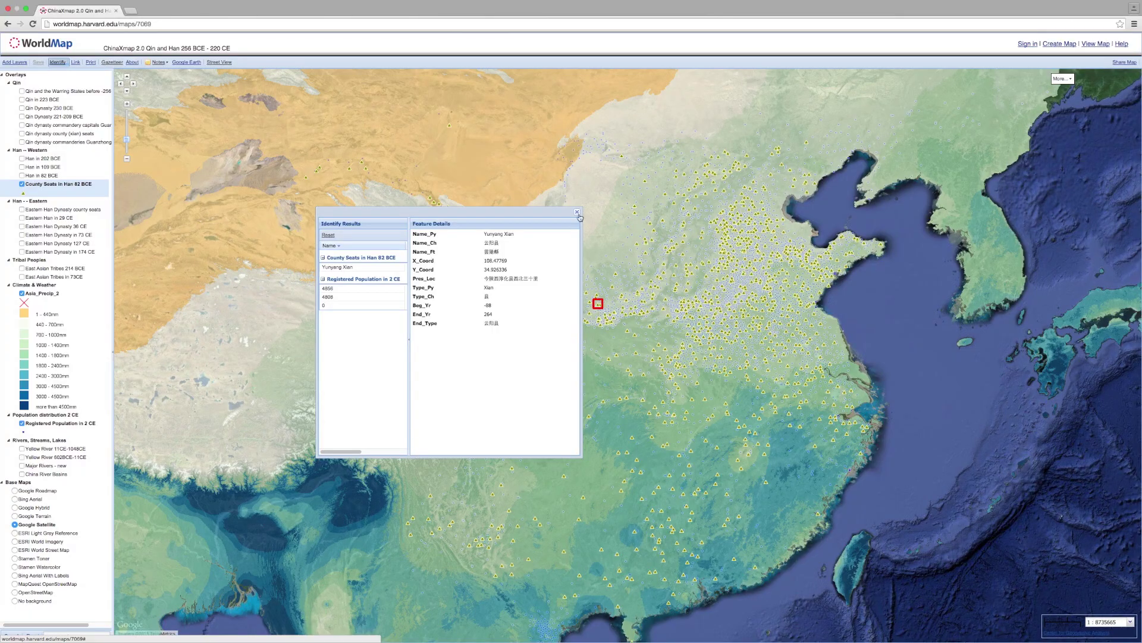
Close the identify results, search the gazetteer for Kunming and locate Kunming Xian on the map.
left_click(577, 213)
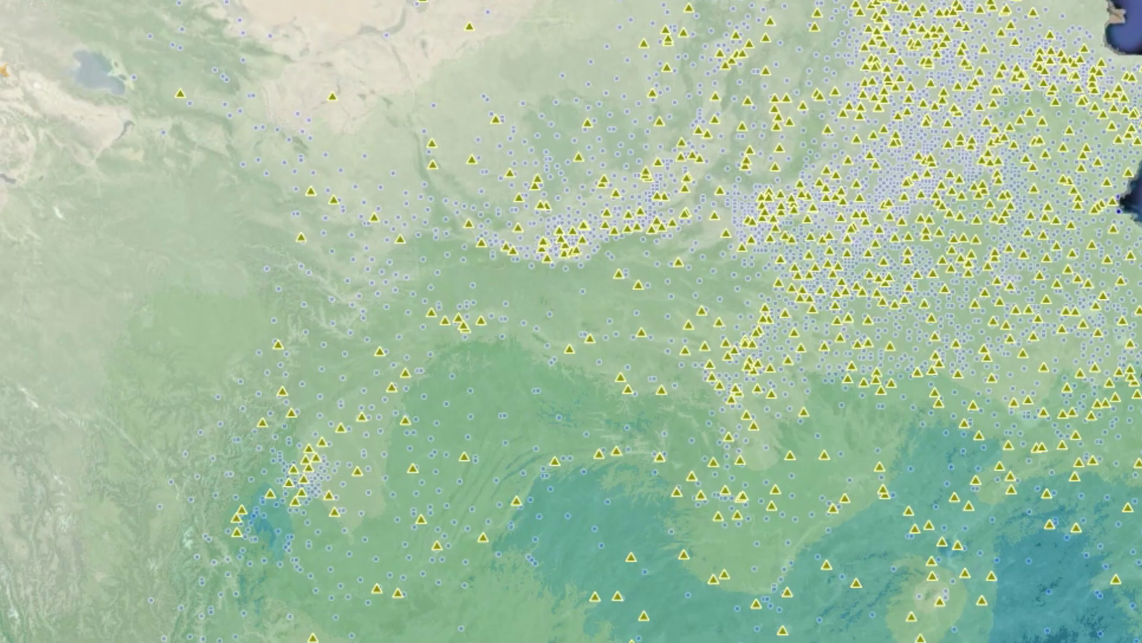
left_click(111, 63)
type("Kunming")
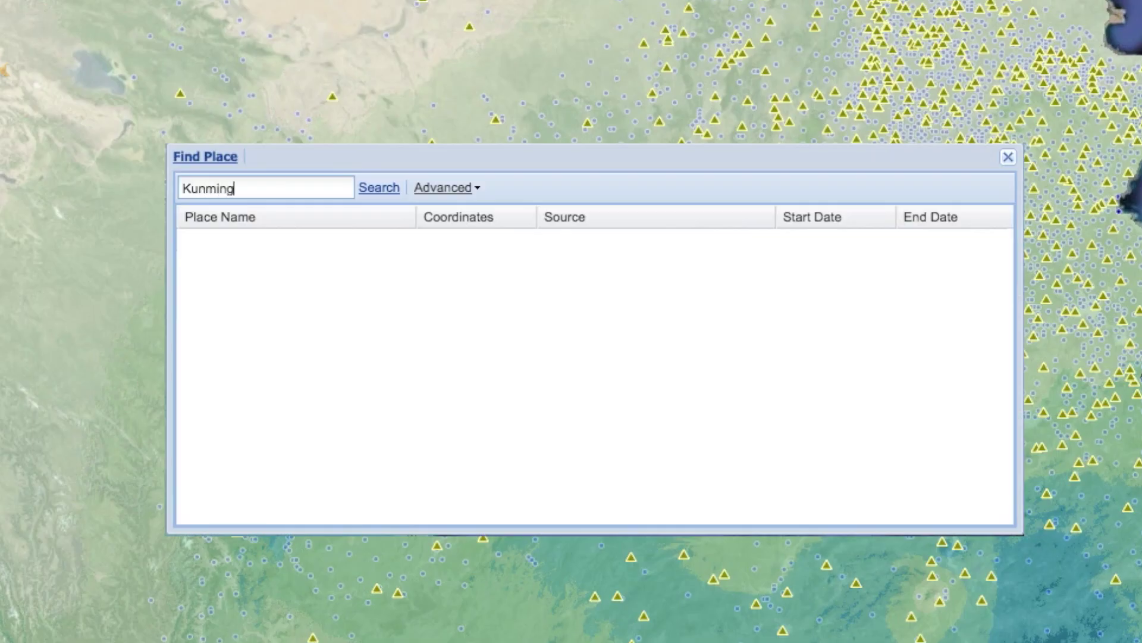
key("Return")
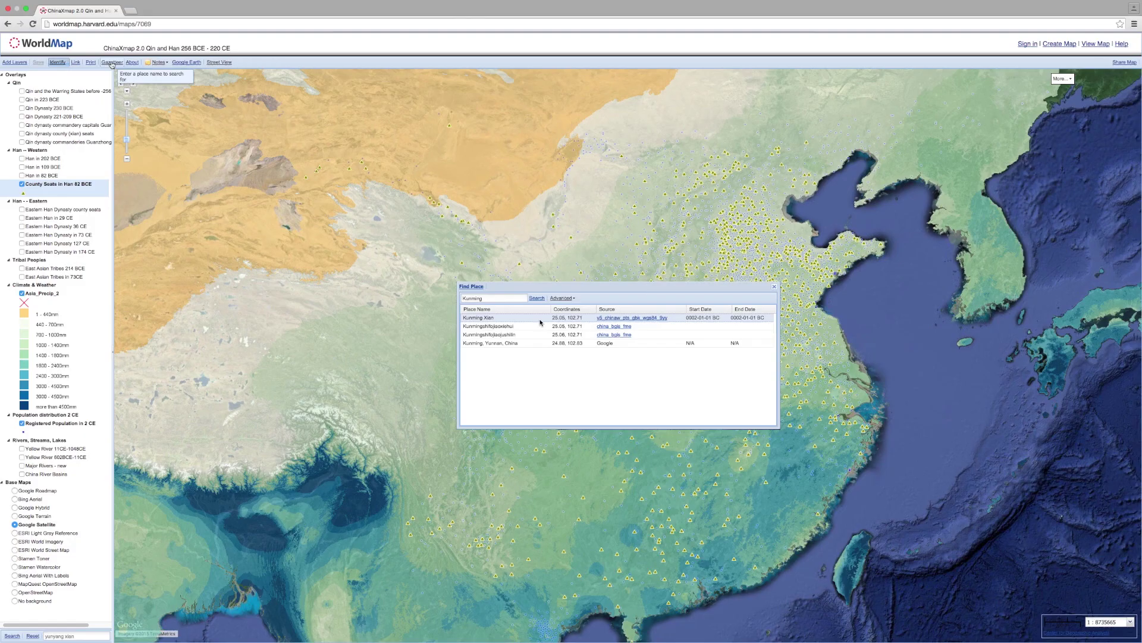
left_click(389, 252)
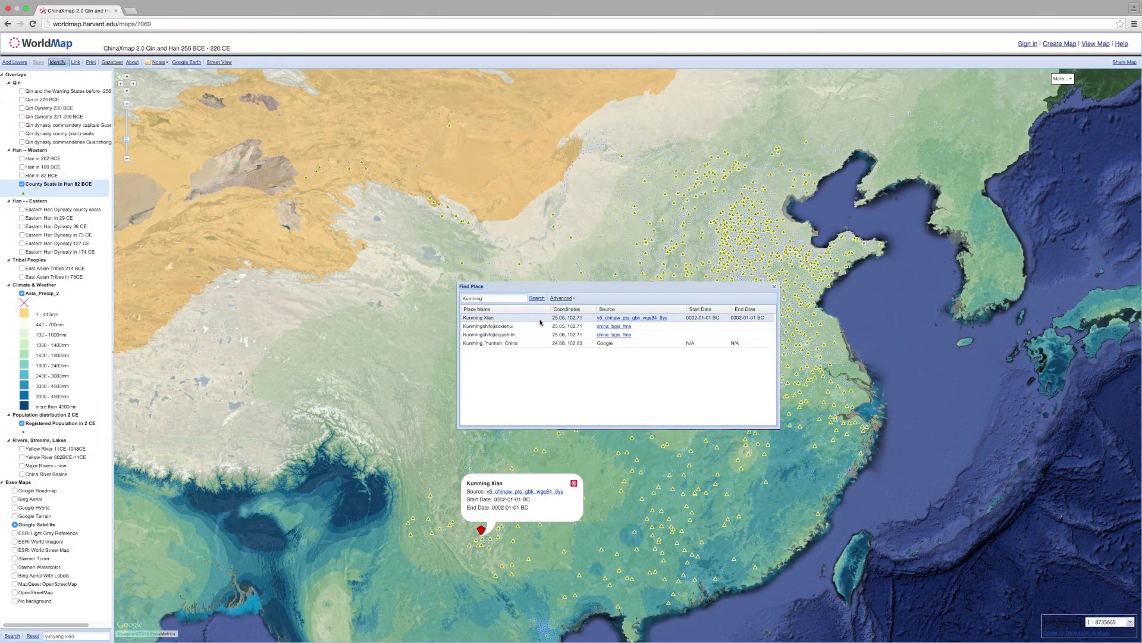
left_click(774, 286)
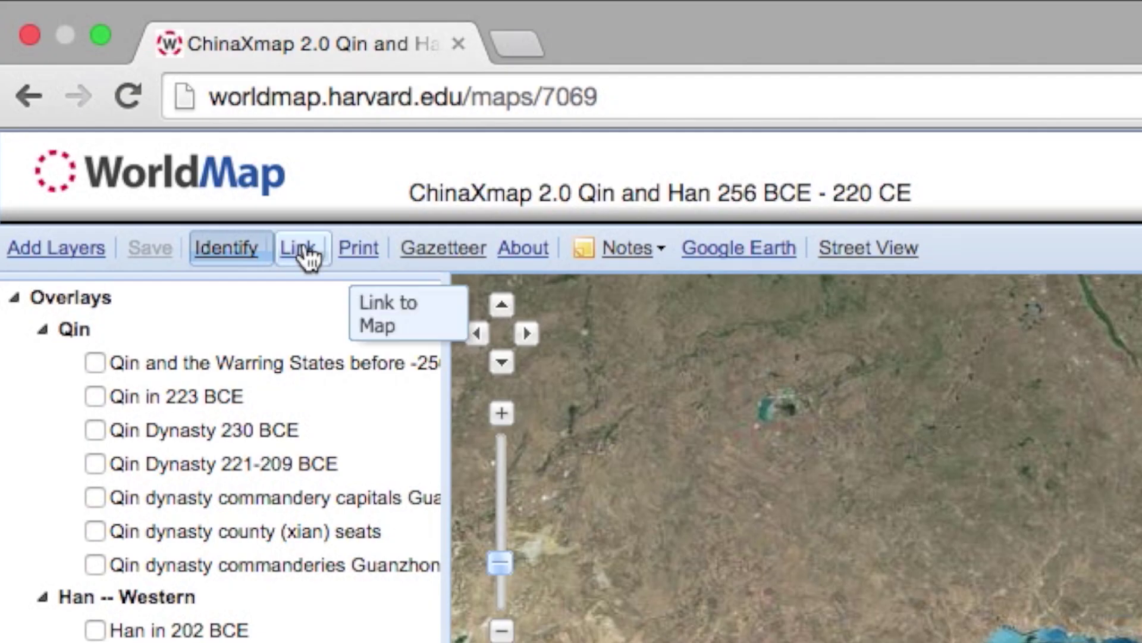
Copy the map's shareable link and open it in a new browser tab.
left_click(300, 250)
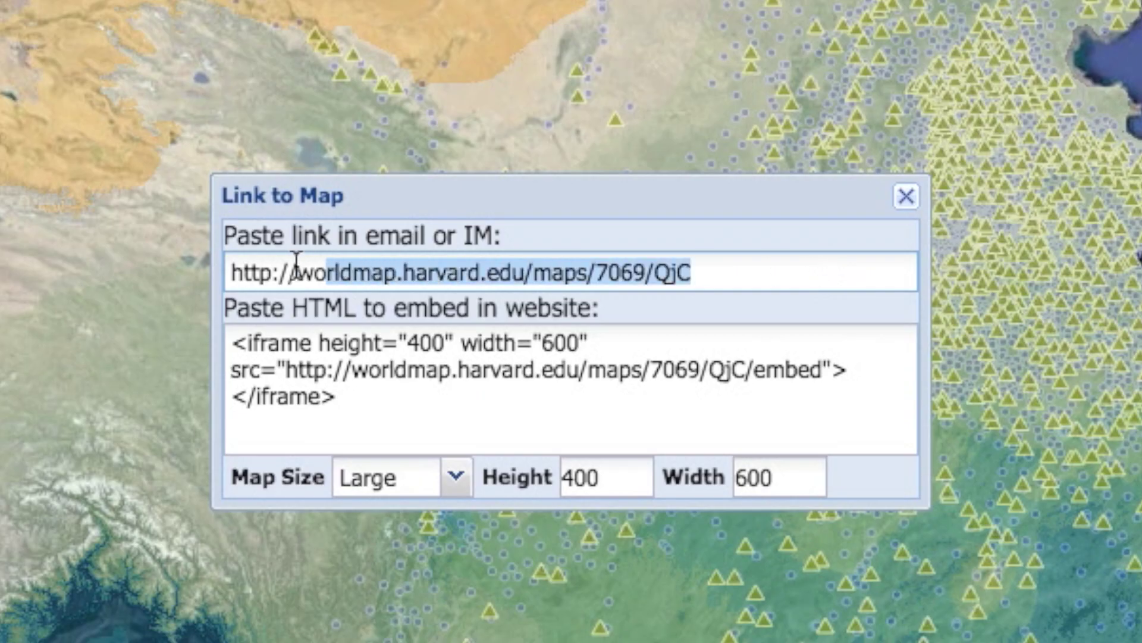
left_click(294, 268)
key("ctrl+c")
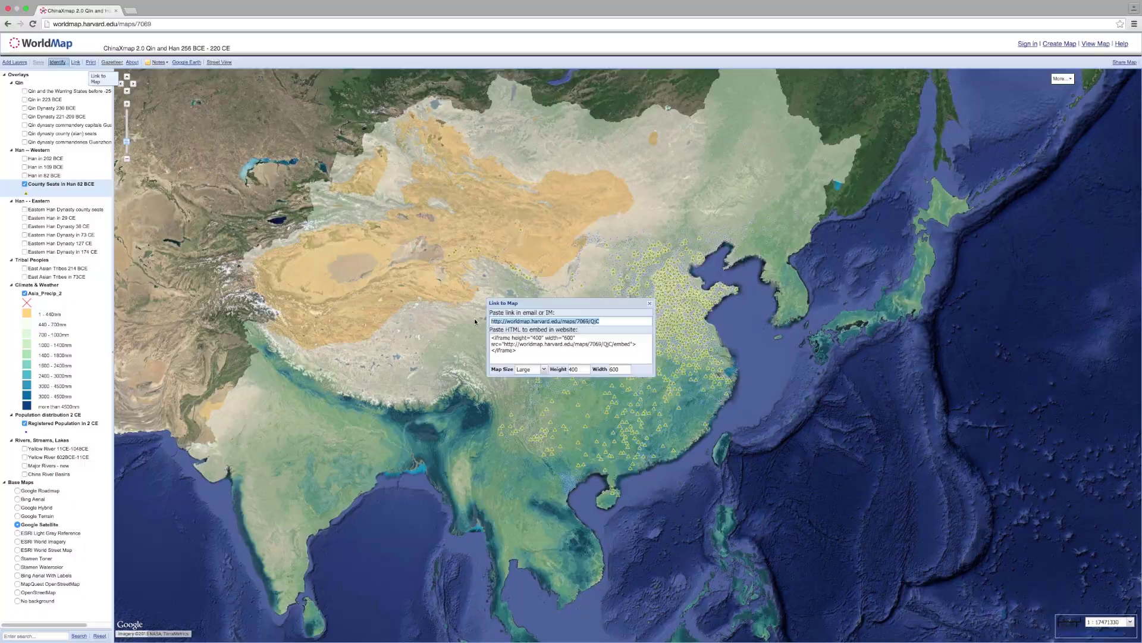
key("ctrl+t")
key("ctrl+v")
key("Return")
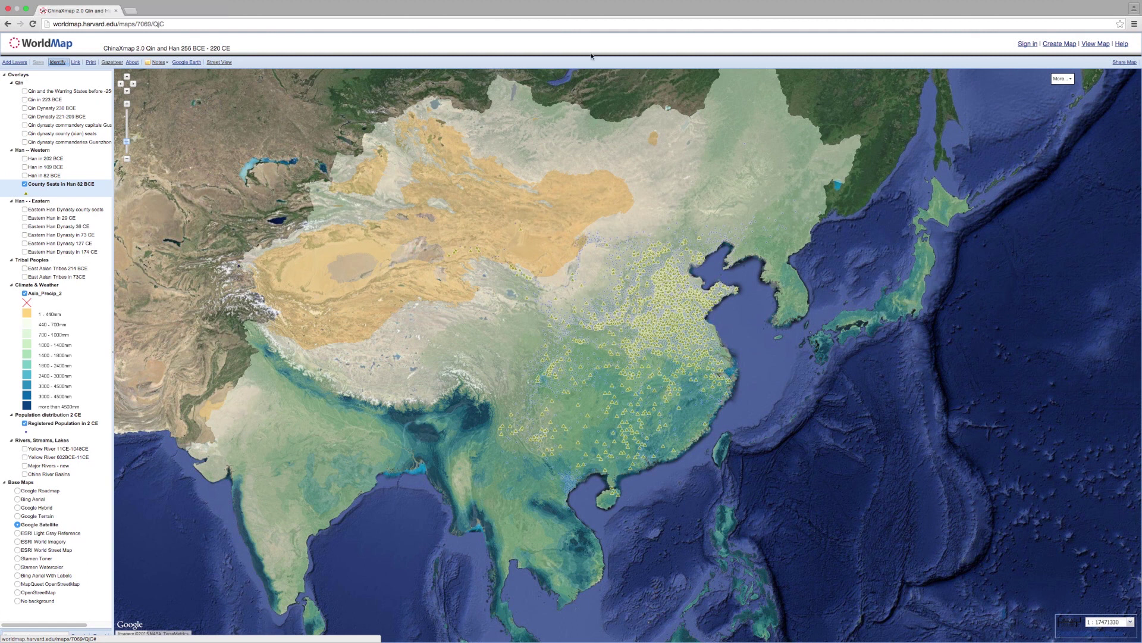
Register a new WorldMap account by entering the username, email address and password twice, and submit the form.
left_click(1027, 44)
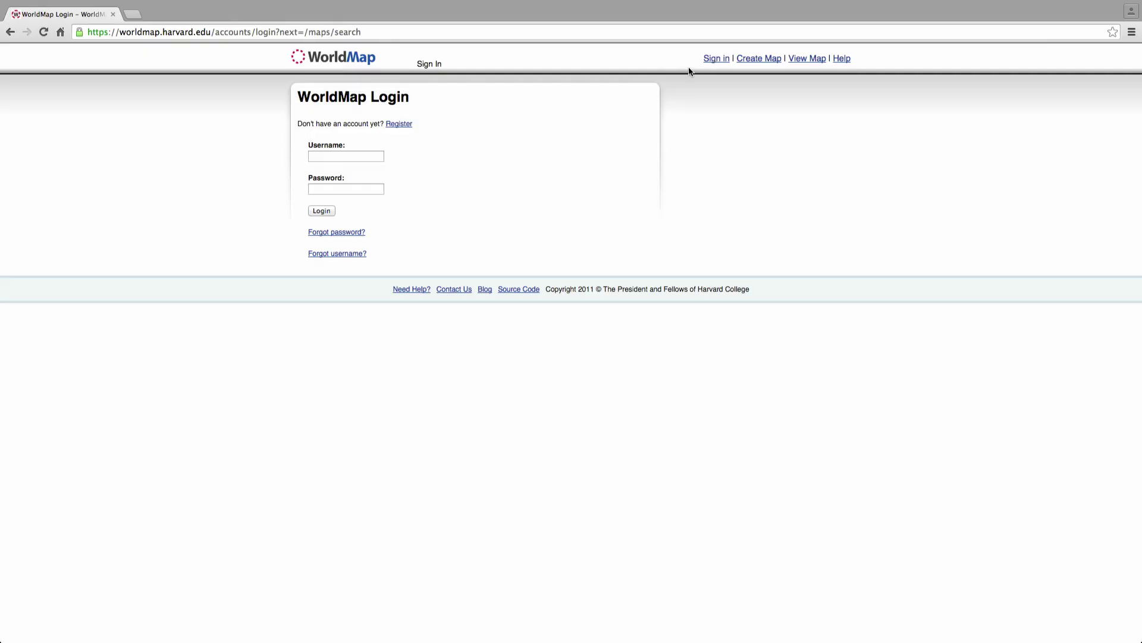
left_click(399, 124)
type("ChinaXLearner")
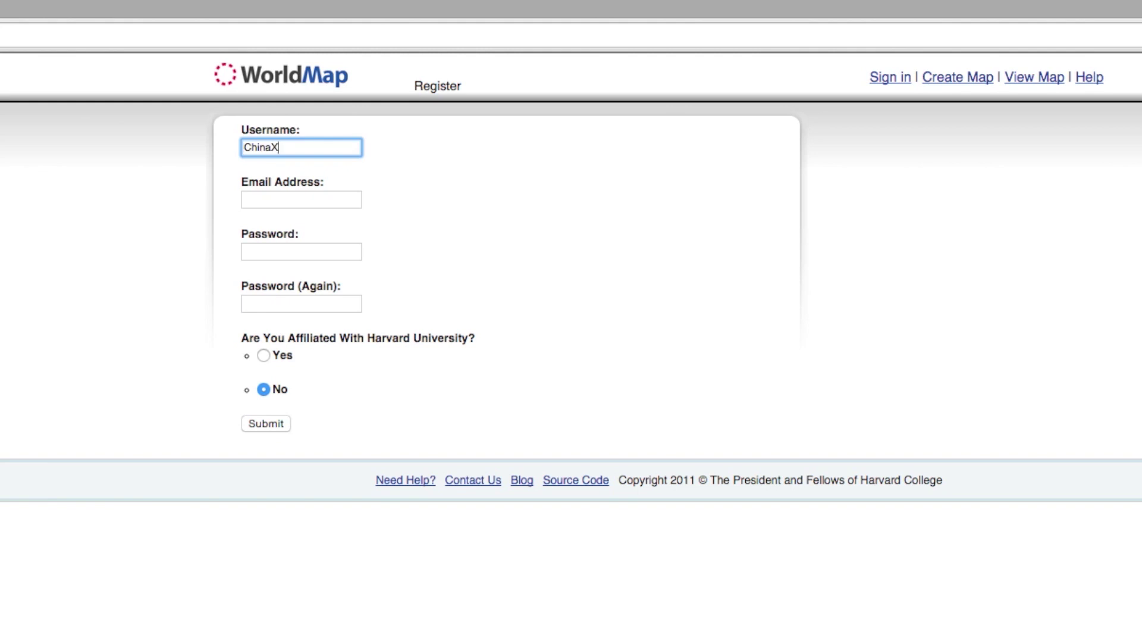
key("Tab")
type("YourEmail@Email.com")
key("Tab")
type("******")
key("Tab")
type("******")
key("Return")
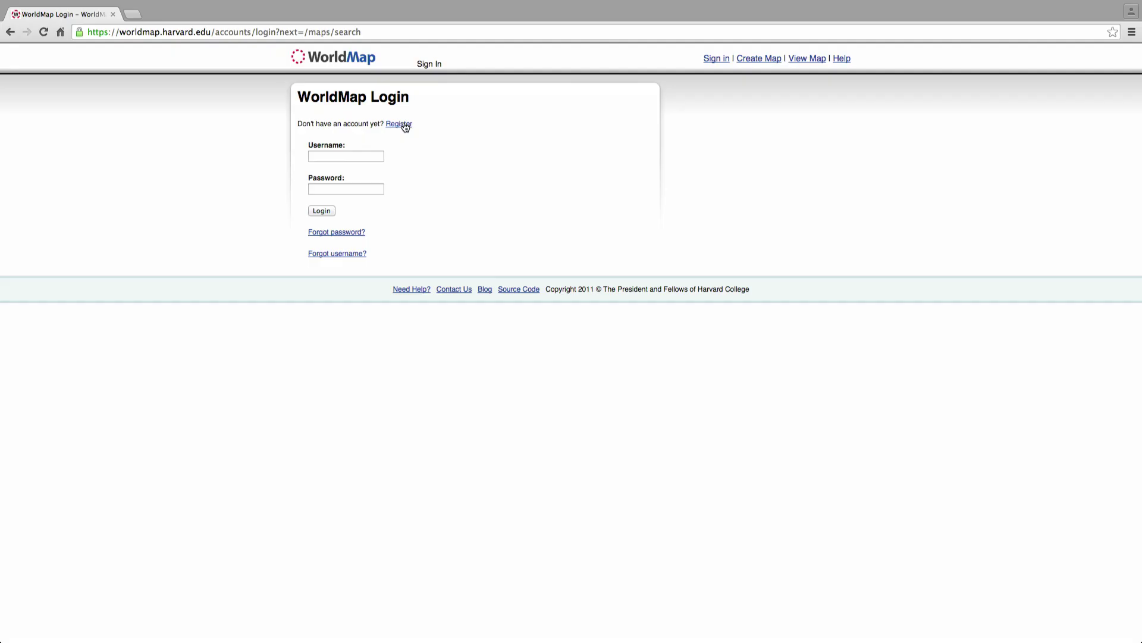
Fill in the WorldMap login with the new account's username and password.
type("ChinaXLearner")
key("Tab")
type("******")
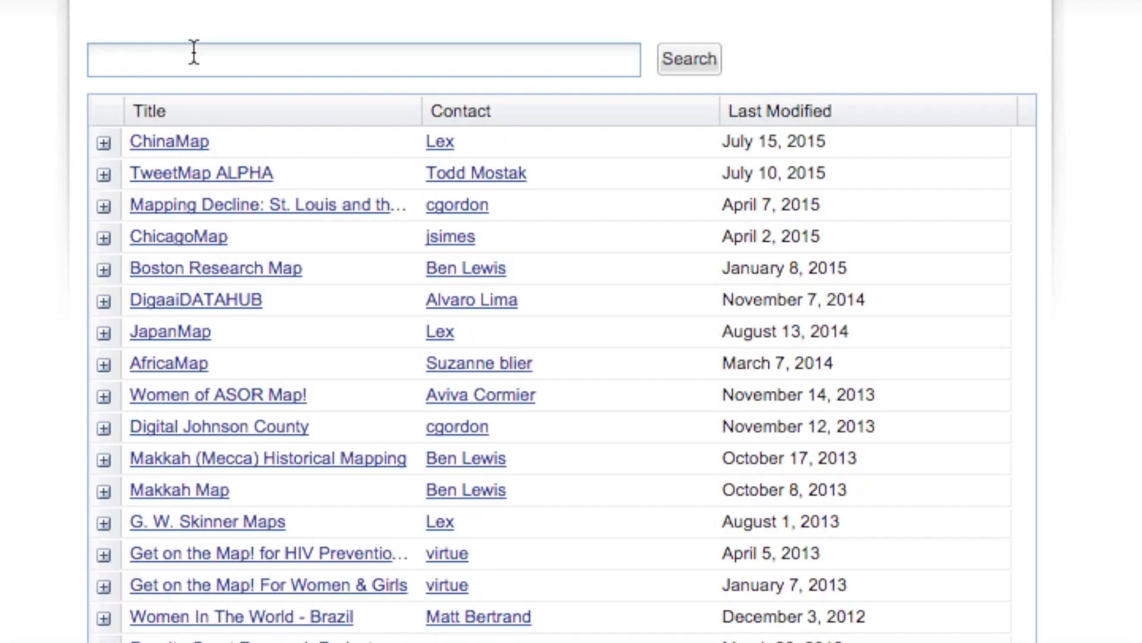
Search the maps for ChinaXMap, widen the results' Title column and open ChinaXmap 6.0 Northern and Southern Song.
left_click(194, 52)
type("ChinaXMap")
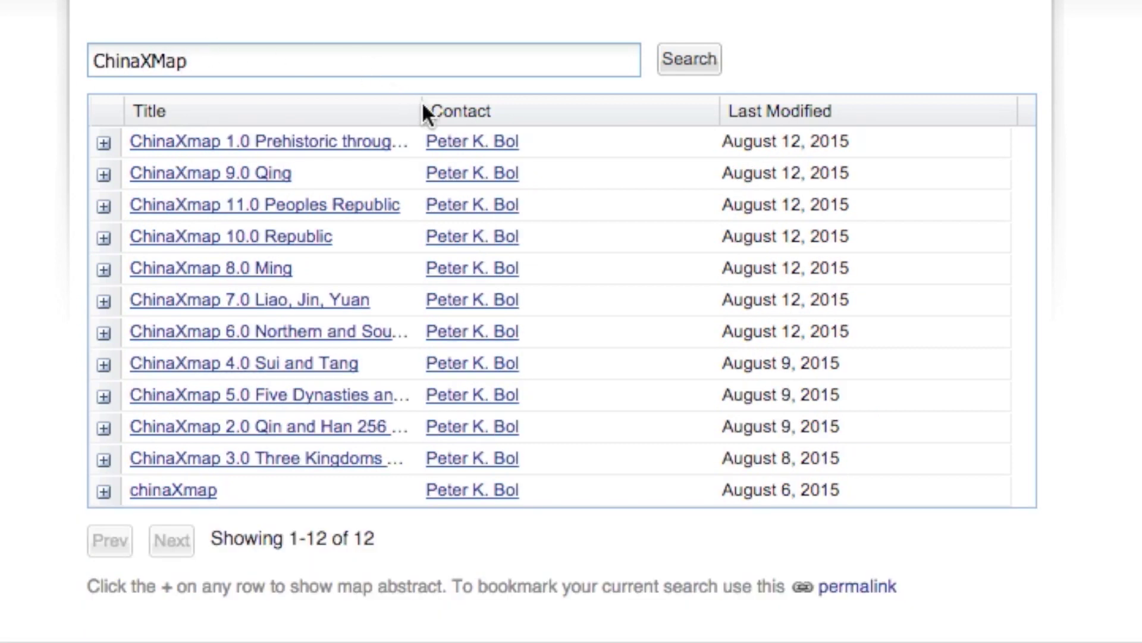
left_click_drag(421, 115, 619, 117)
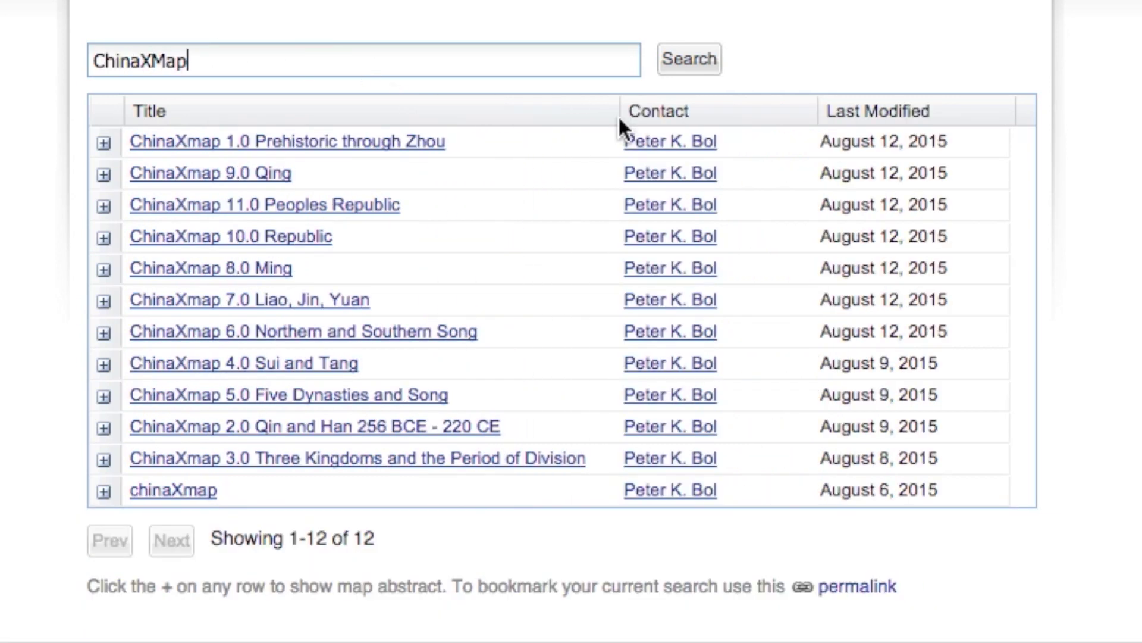
left_click(426, 334)
left_click(428, 333)
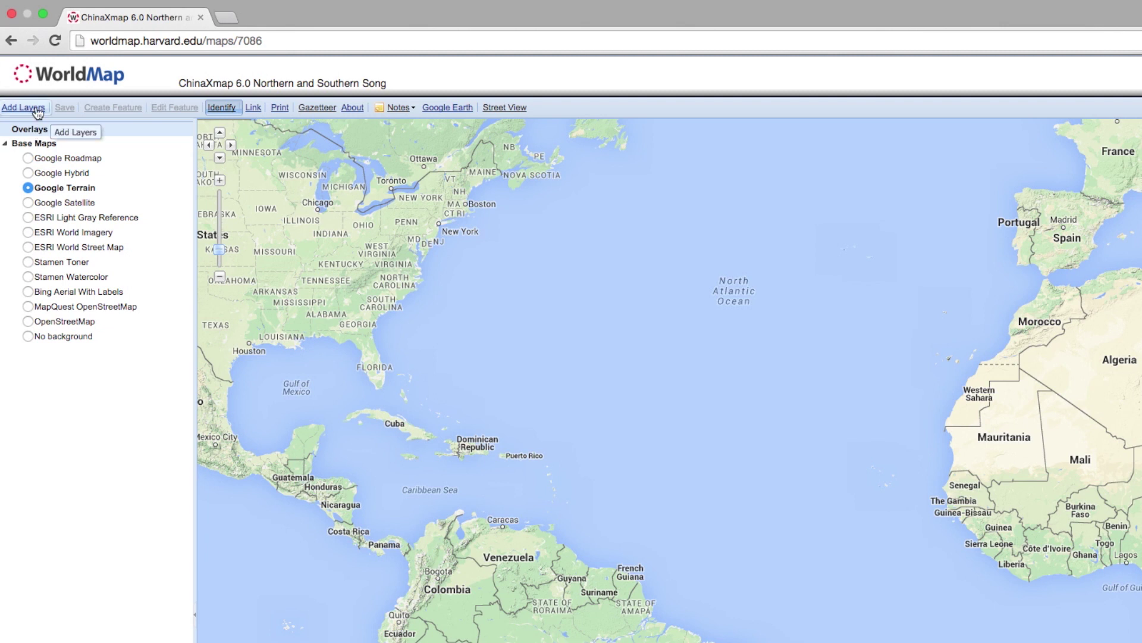
Search the WorldMap data layers for Song, limiting the search by area to eastern and southern China.
left_click(37, 111)
type("Song")
key("Return")
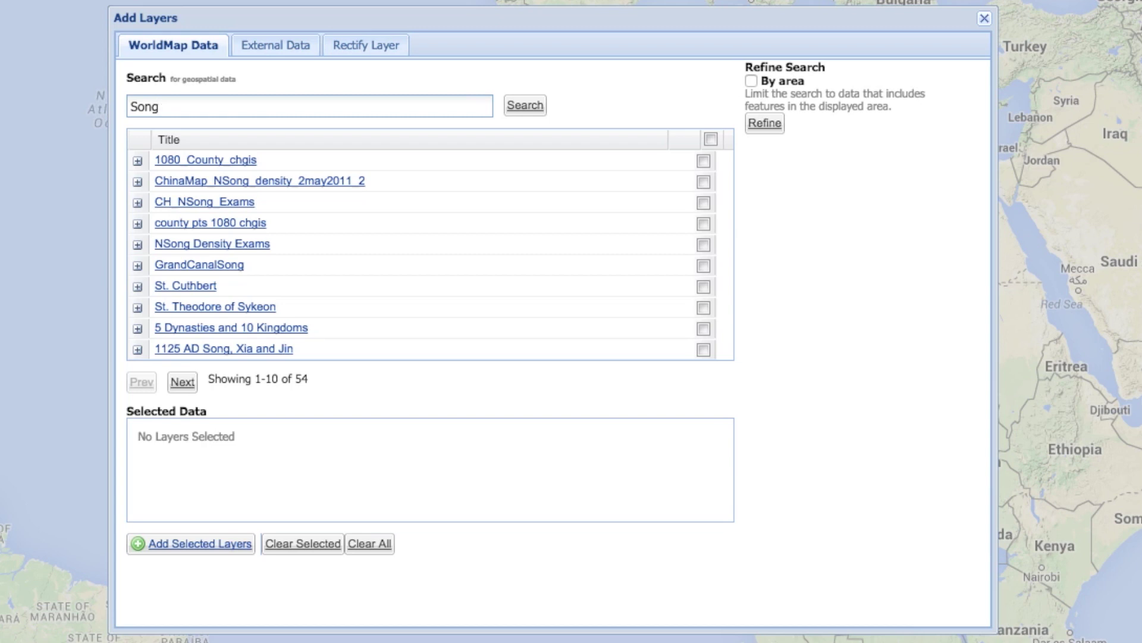
left_click(751, 81)
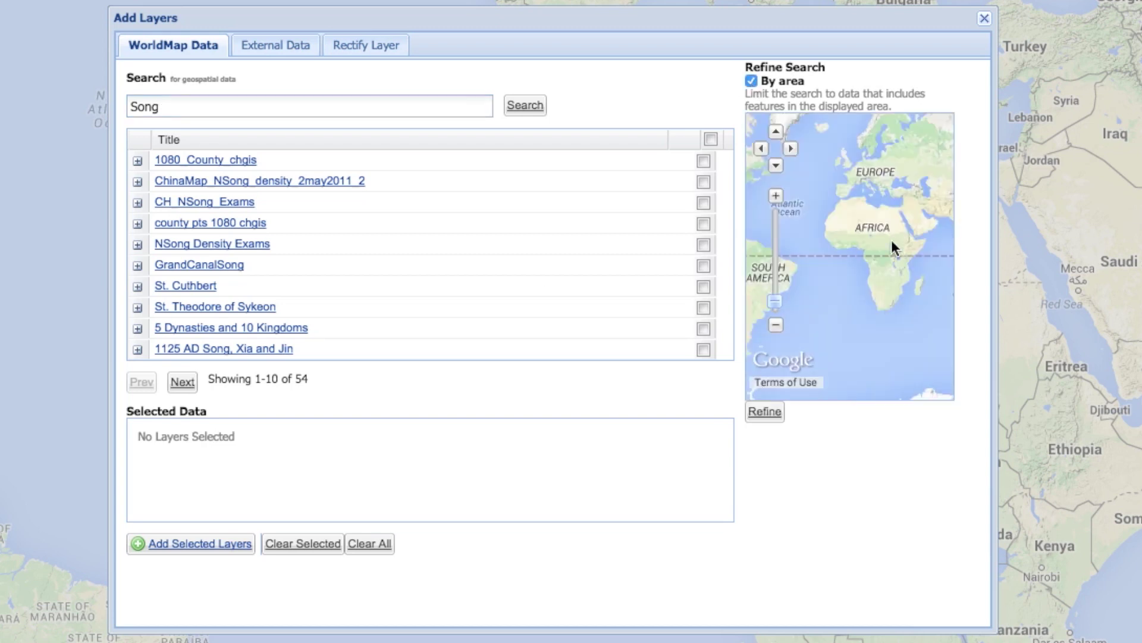
scroll(839, 256, "up", 3)
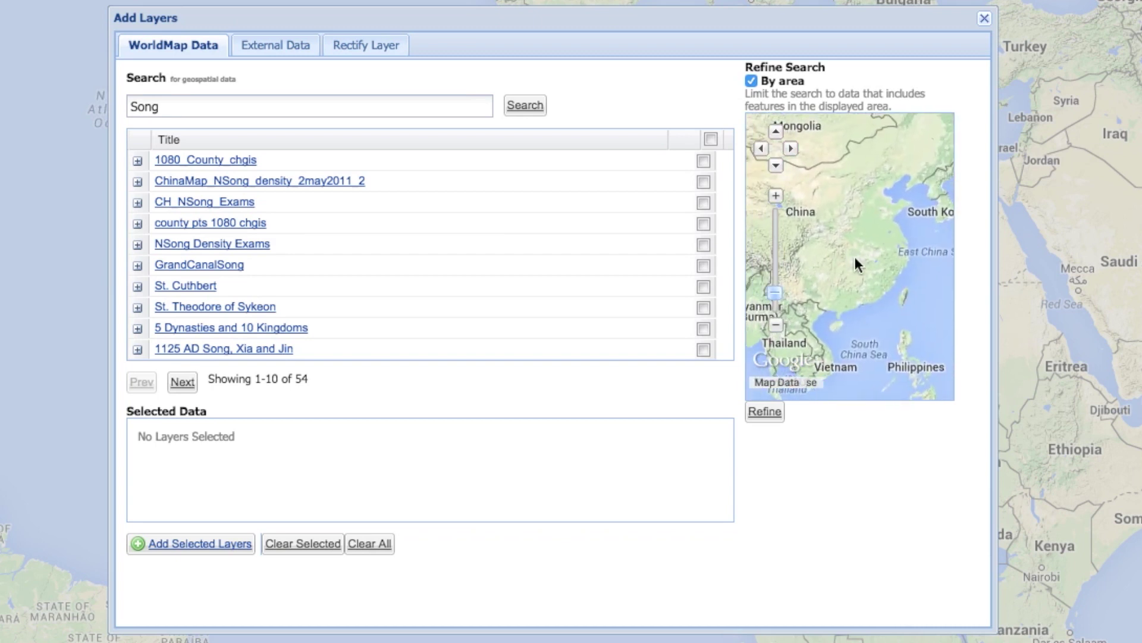
left_click_drag(903, 286, 889, 281)
left_click(525, 105)
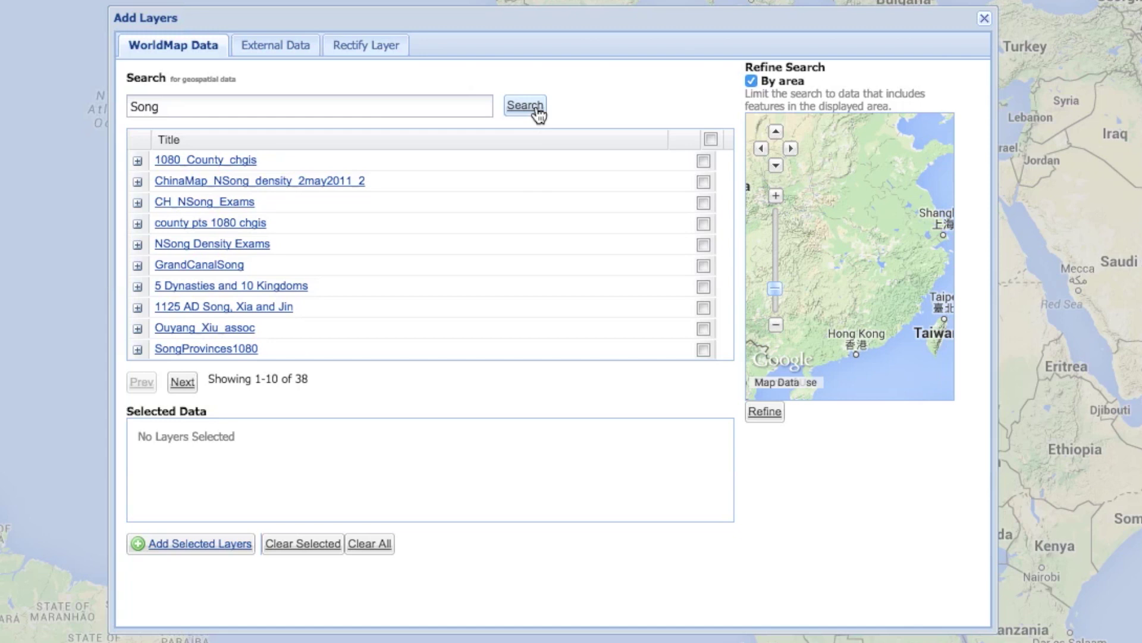
Add the CH_NSong_Exams, GrandCanalSong and 1125 AD Song, Xia and Jin layers to the map and zoom to China.
left_click(704, 202)
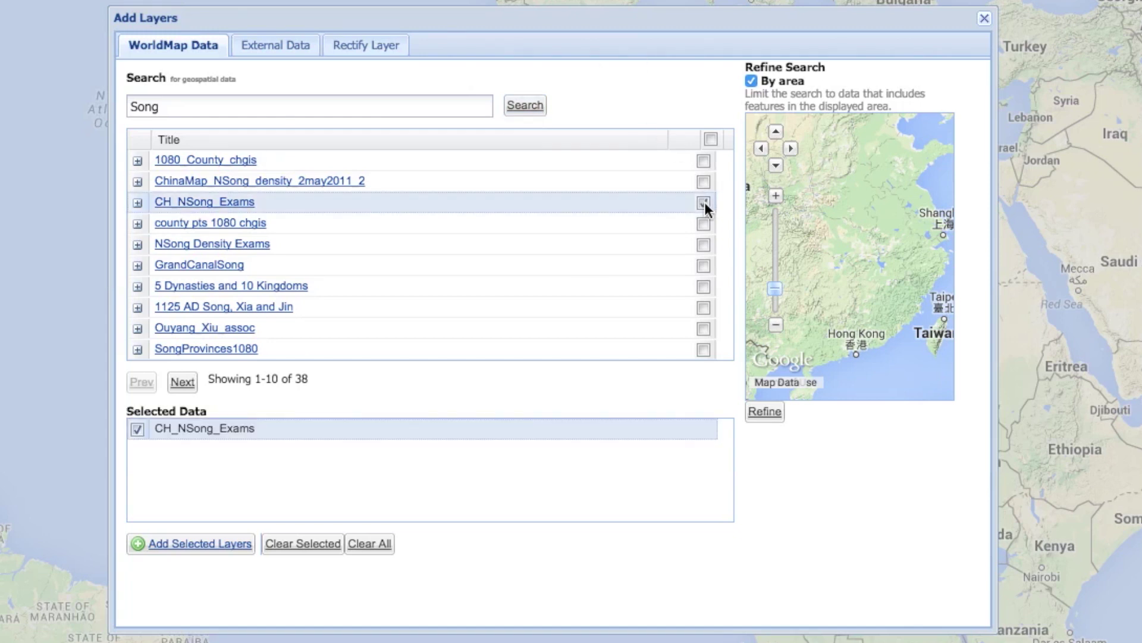
left_click(702, 265)
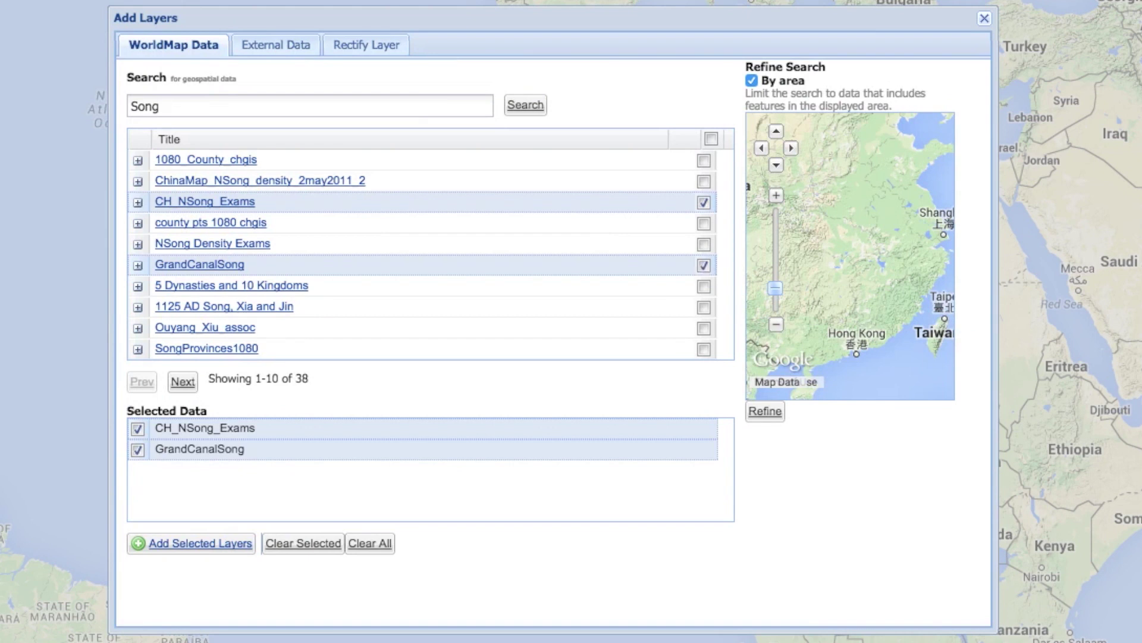
left_click(704, 307)
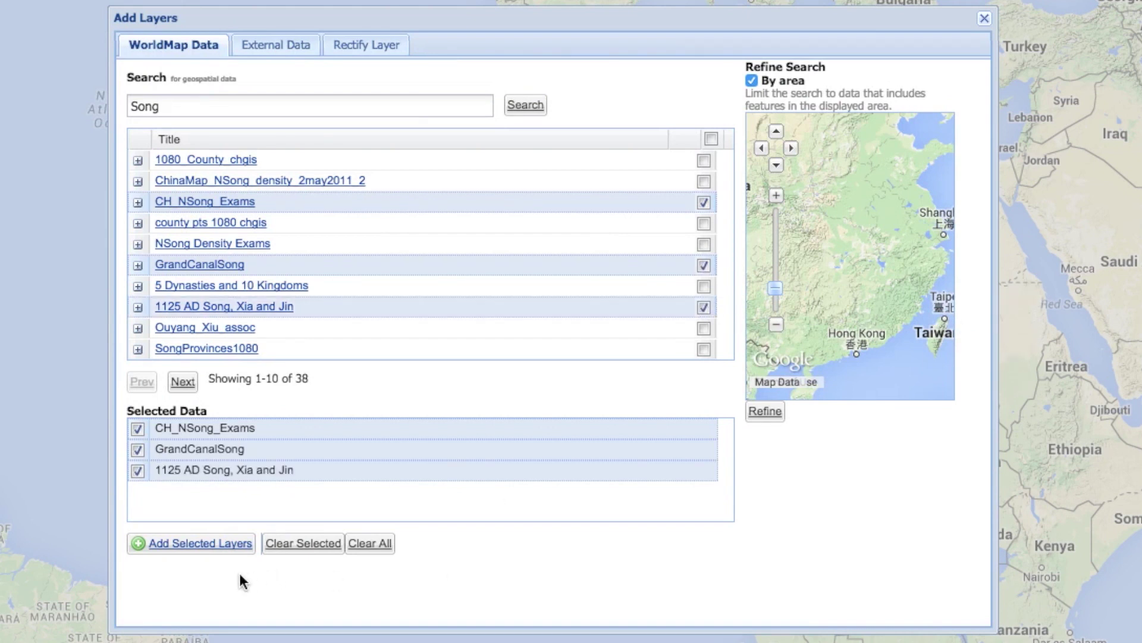
left_click(219, 543)
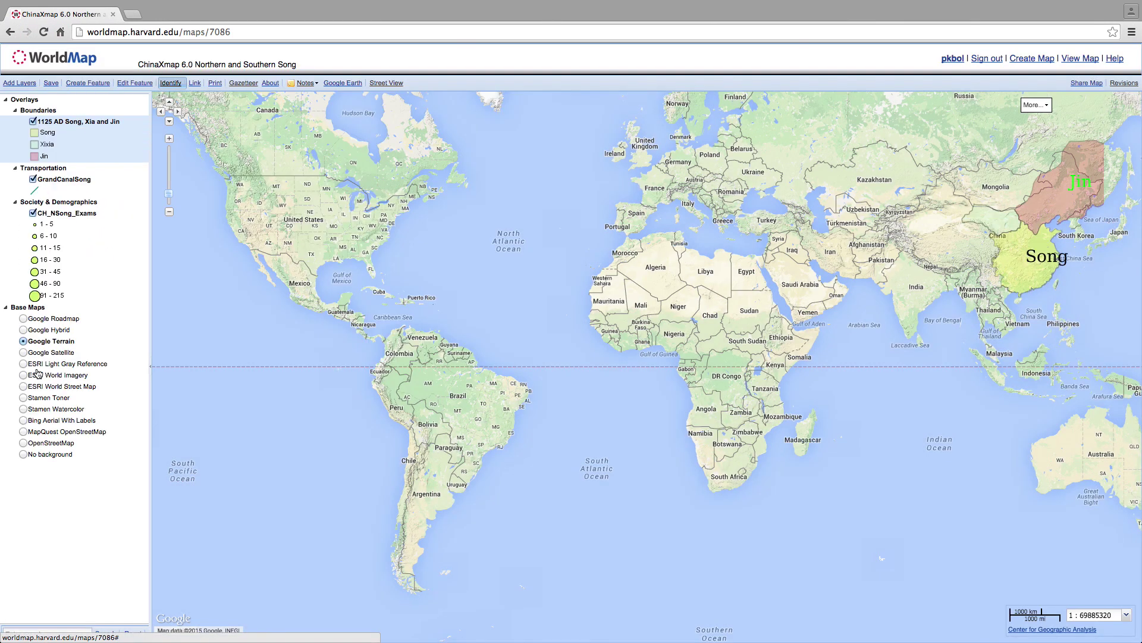
left_click_drag(1011, 234, 1065, 288)
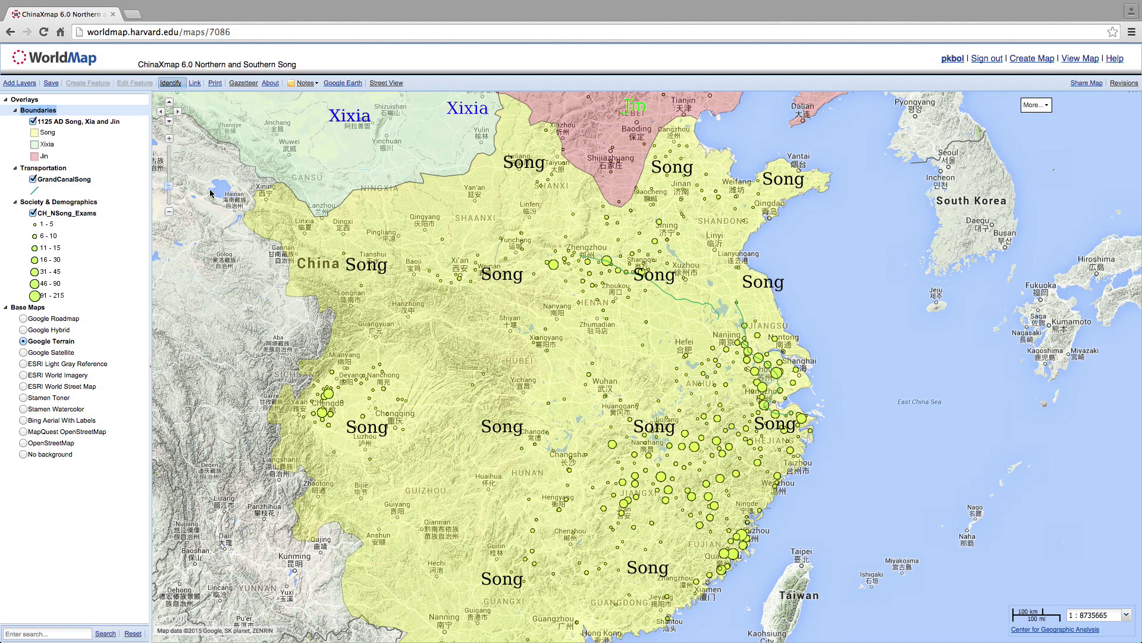